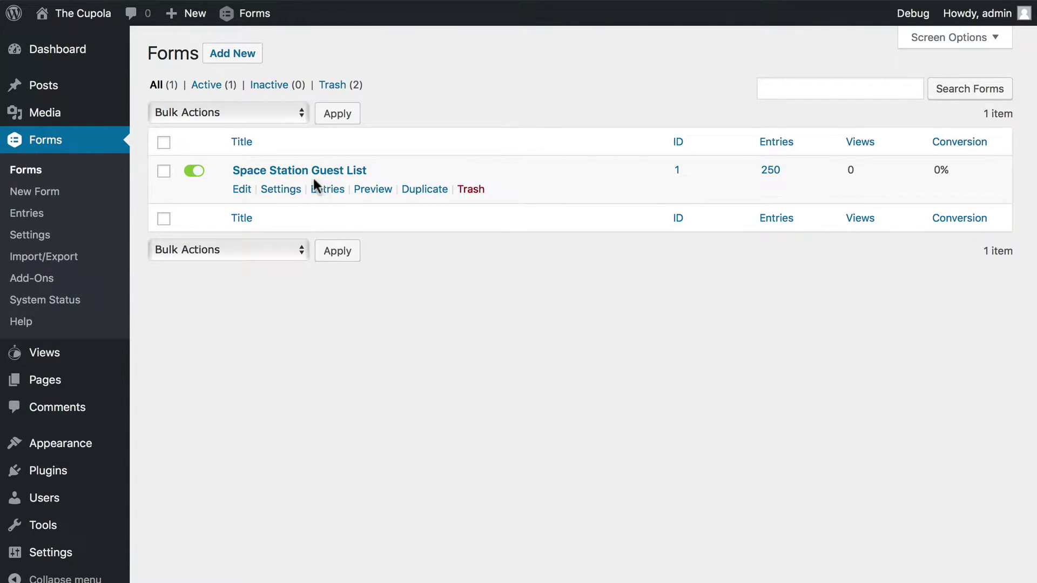
- Open the guest list form's entries and scroll through them to review the guests
left_click(327, 189)
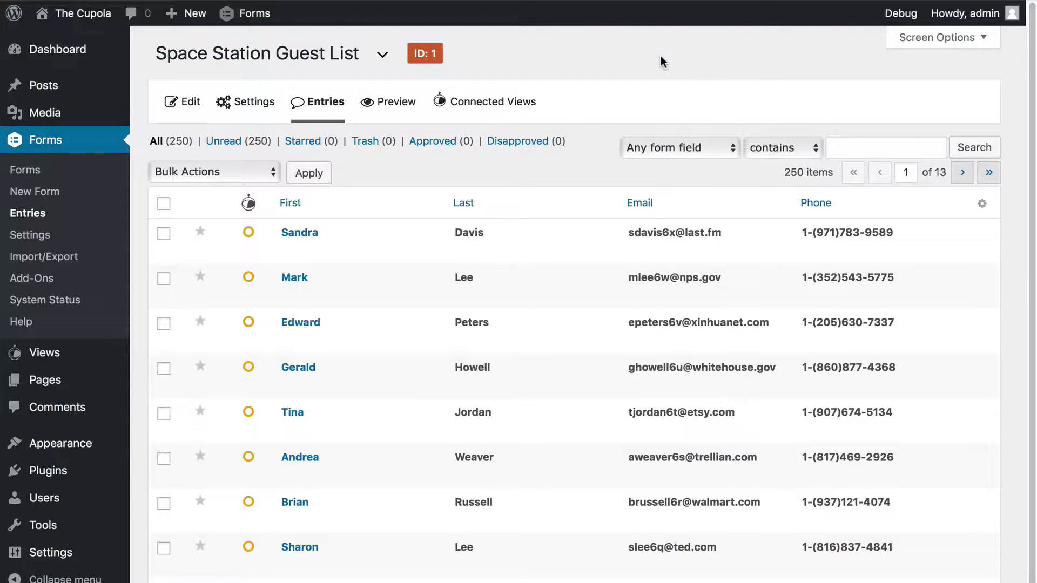
scroll(660, 181, "down", 3)
scroll(659, 179, "up", 3)
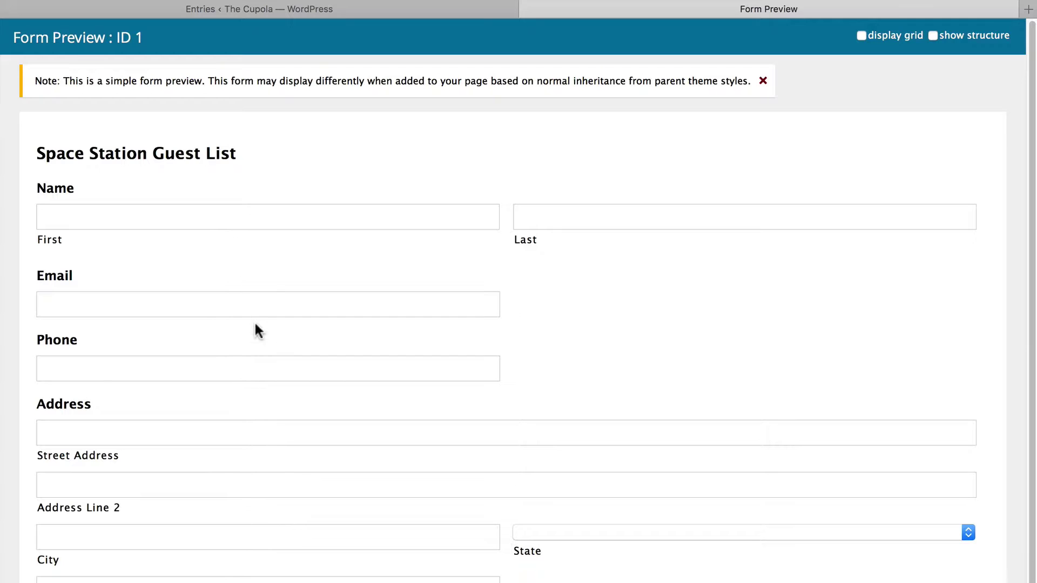
scroll(263, 374, "down", 3)
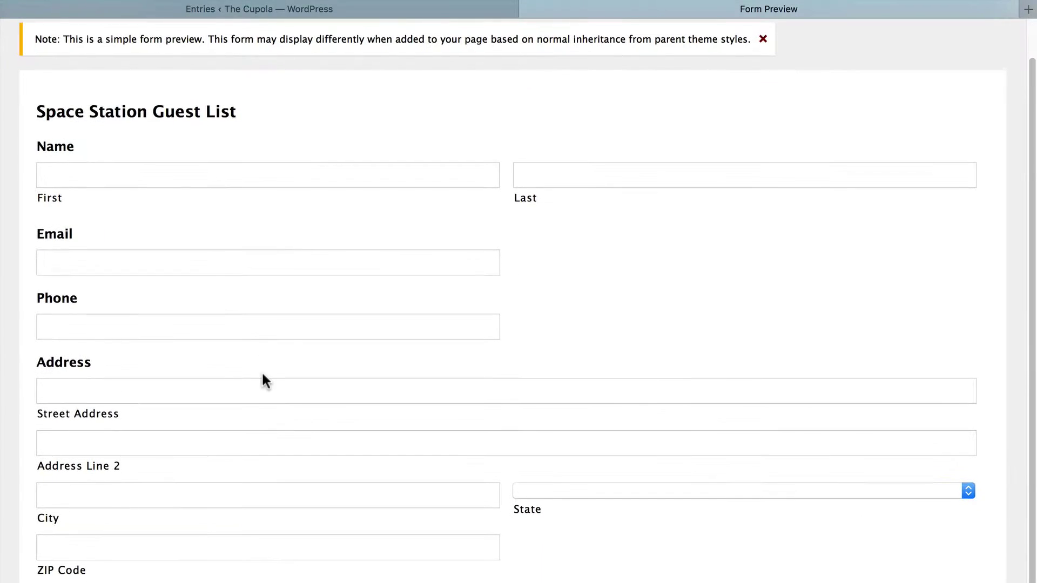
scroll(262, 375, "up", 1)
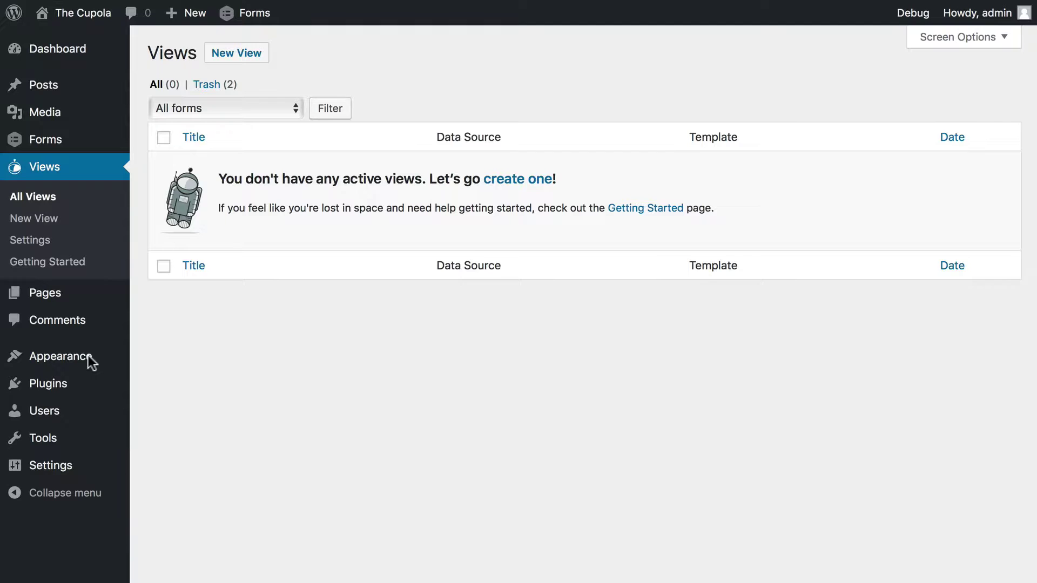
- Create a View named 'Space Station Guest List' sourced from the Space Station Guest List form
left_click(525, 182)
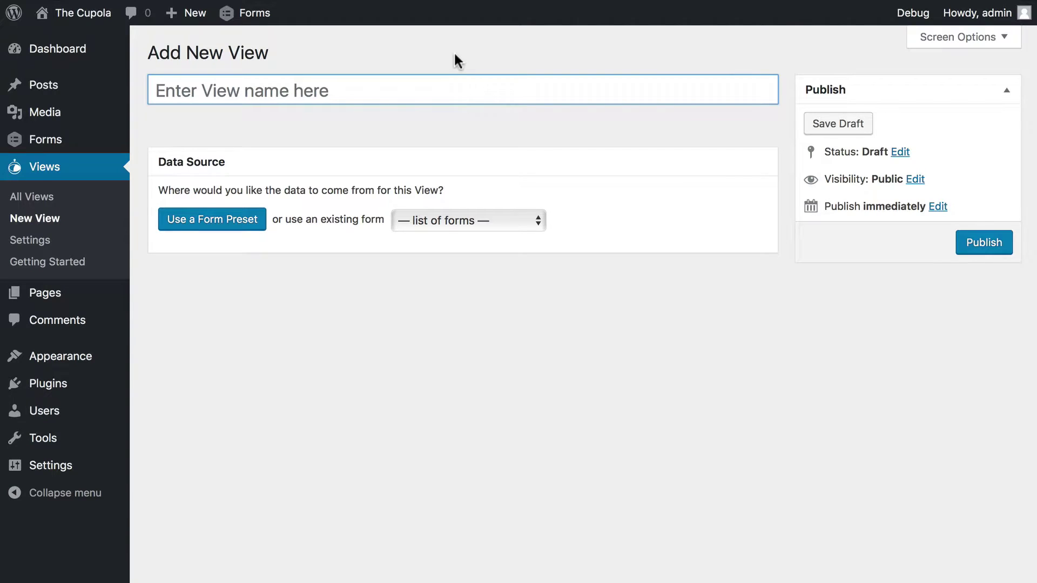
key("shift")
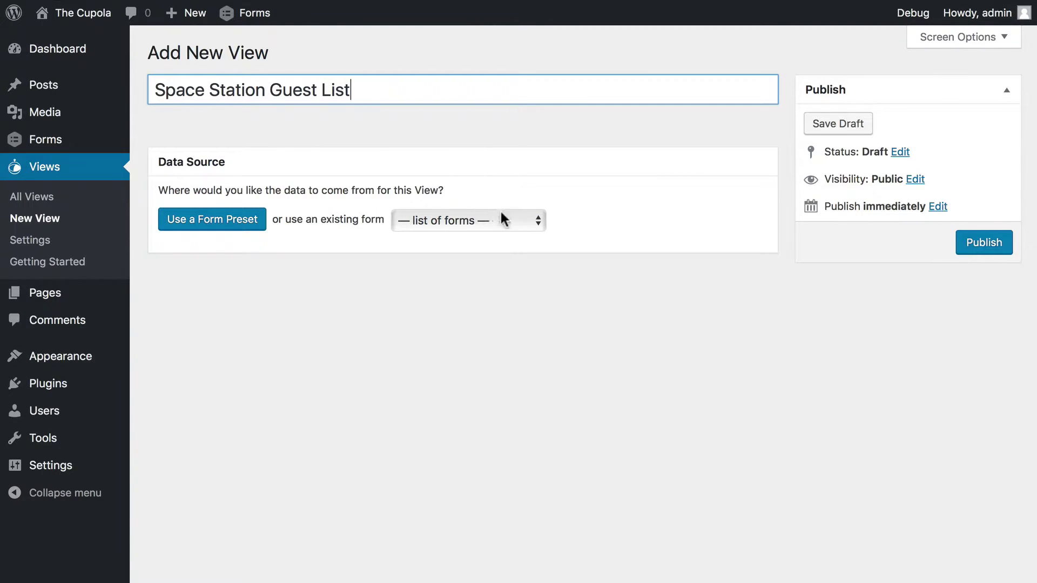
left_click(527, 220)
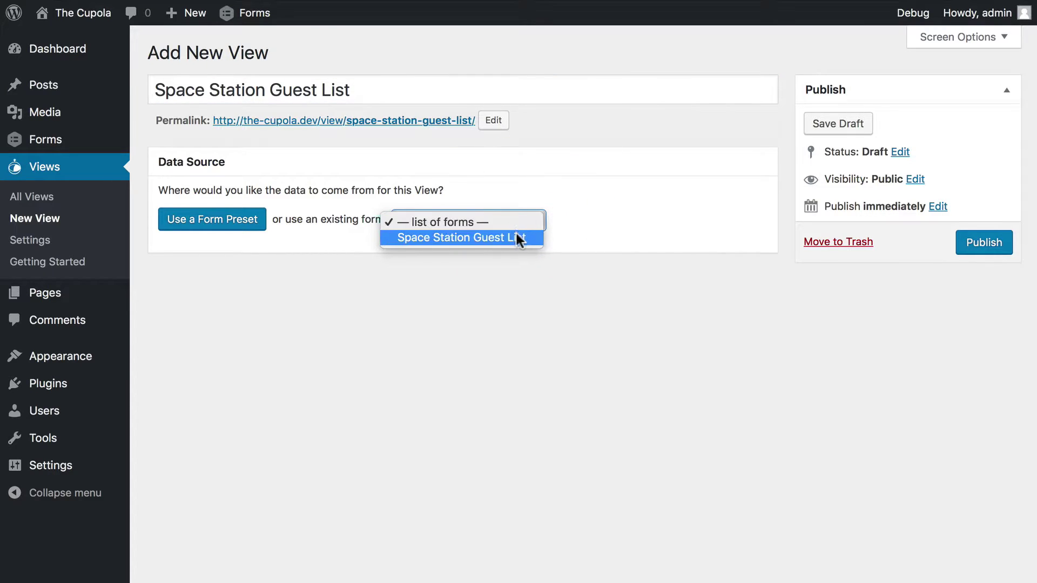
left_click(519, 238)
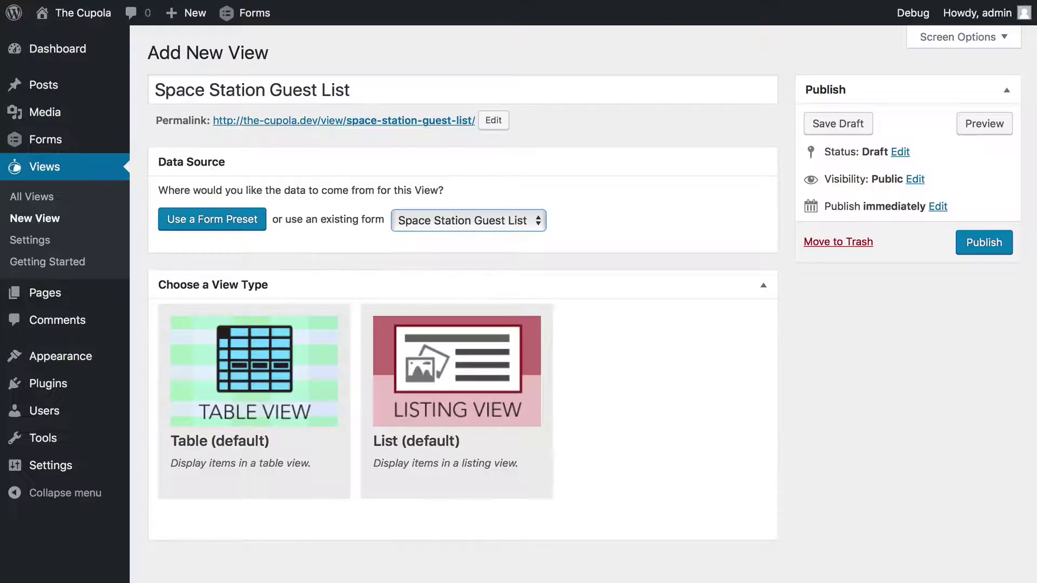
- Choose the Table layout and add First (Name) and Email as visible table columns
left_click(296, 439)
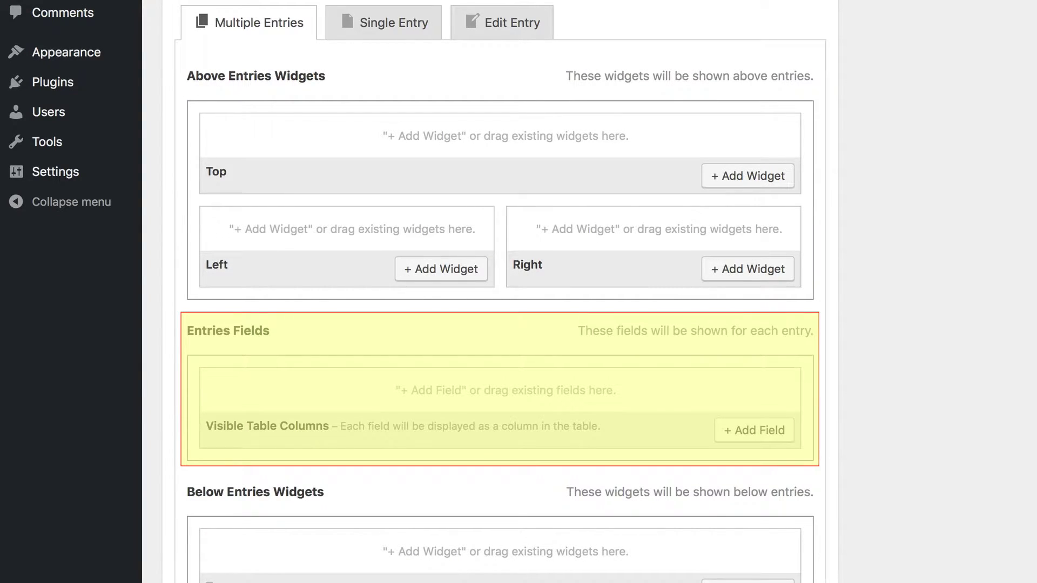
scroll(499, 292, "down", 5)
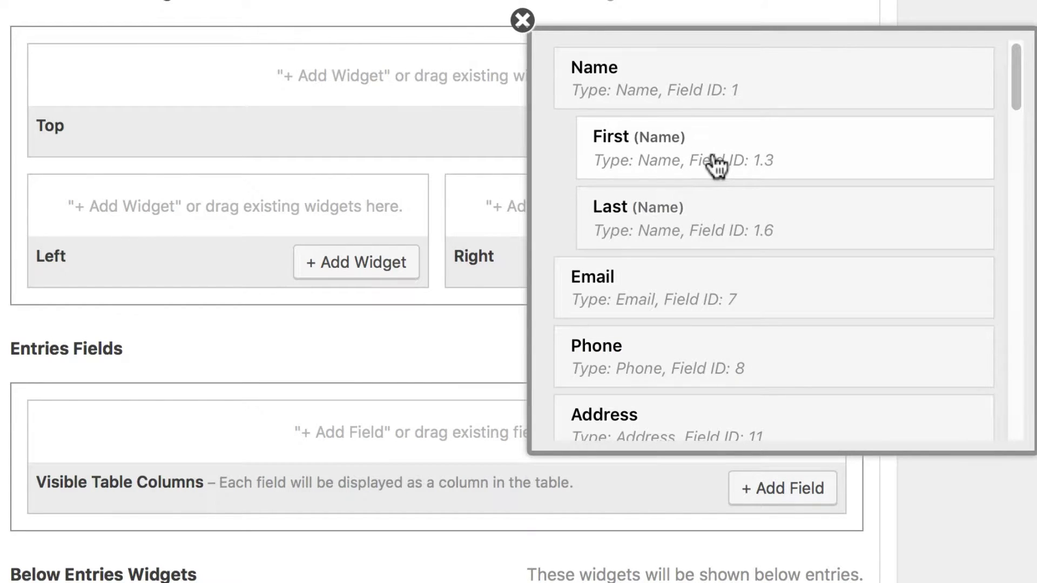
left_click(737, 163)
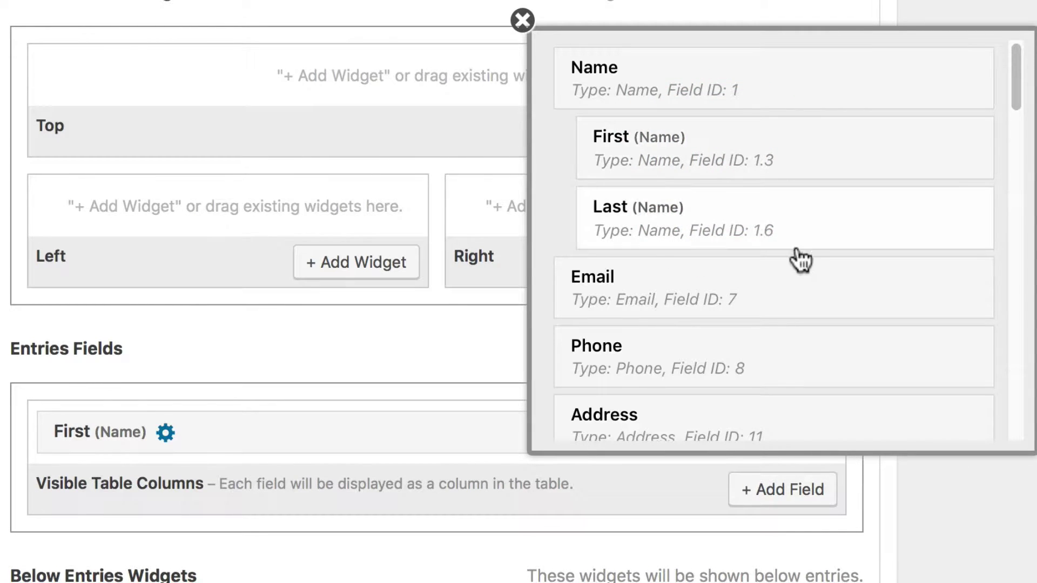
left_click(784, 306)
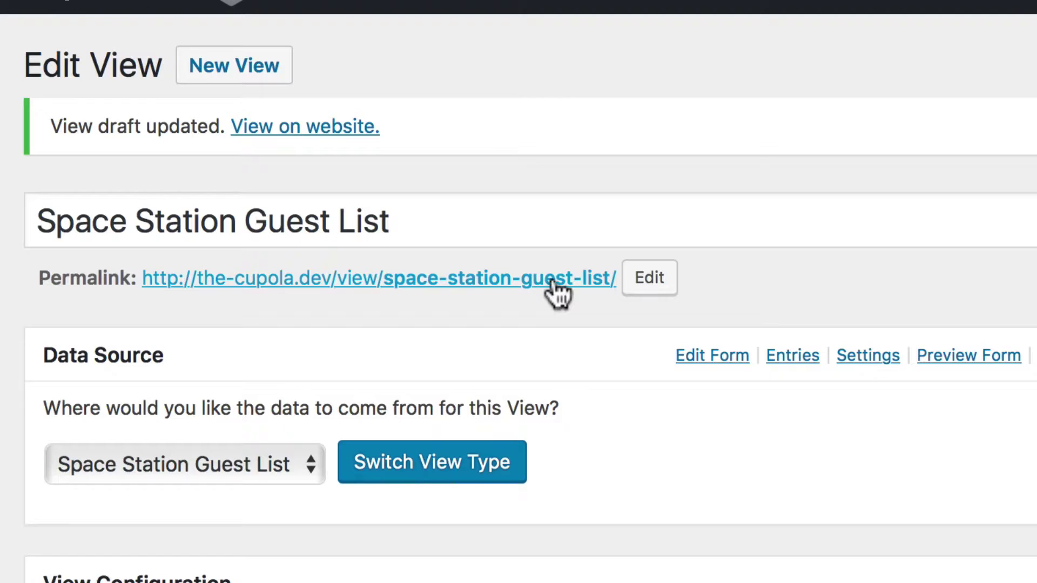
- Preview the draft table on the site and check its First and Email column headers
left_click(558, 279)
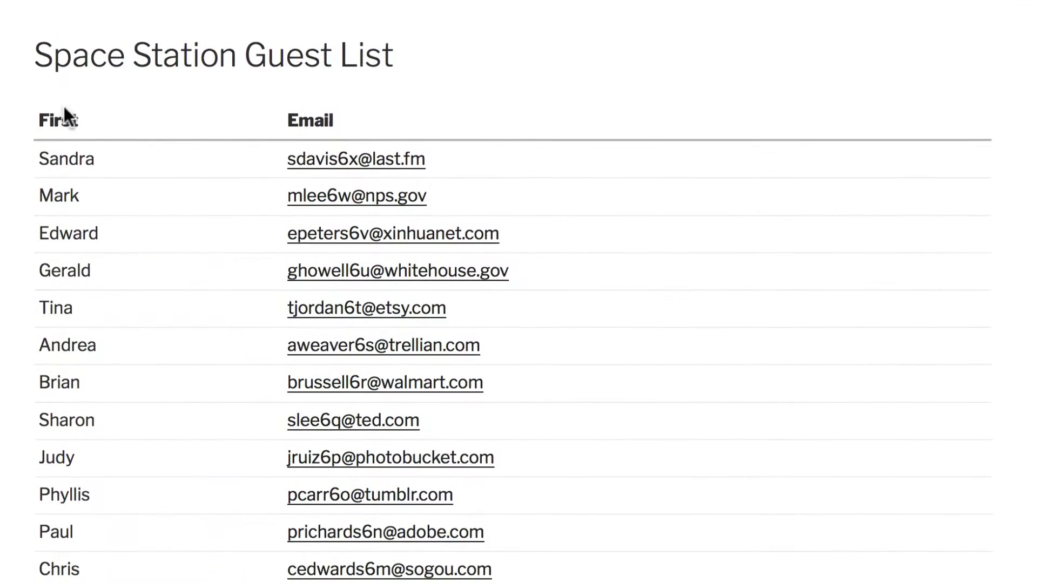
double_click(60, 113)
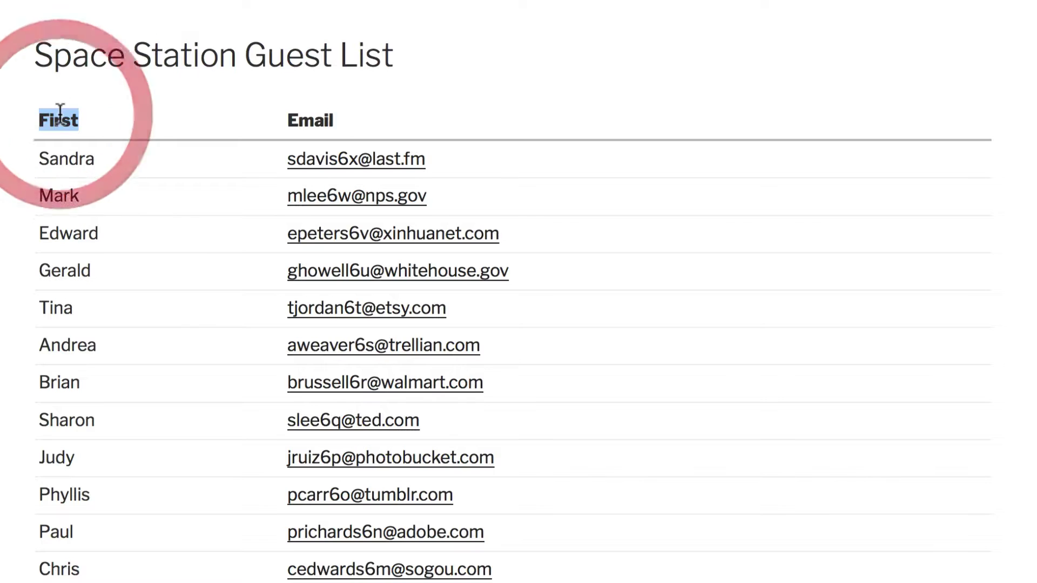
double_click(313, 113)
left_click(316, 110)
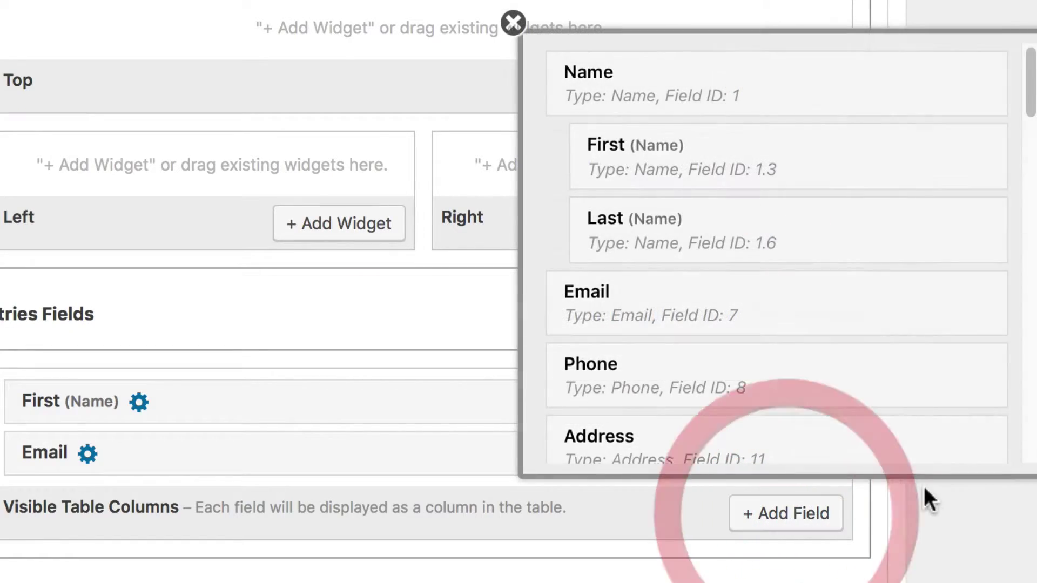
- Add Phone as a table column and save the view as a draft
left_click(745, 384)
scroll(747, 378, "down", 7)
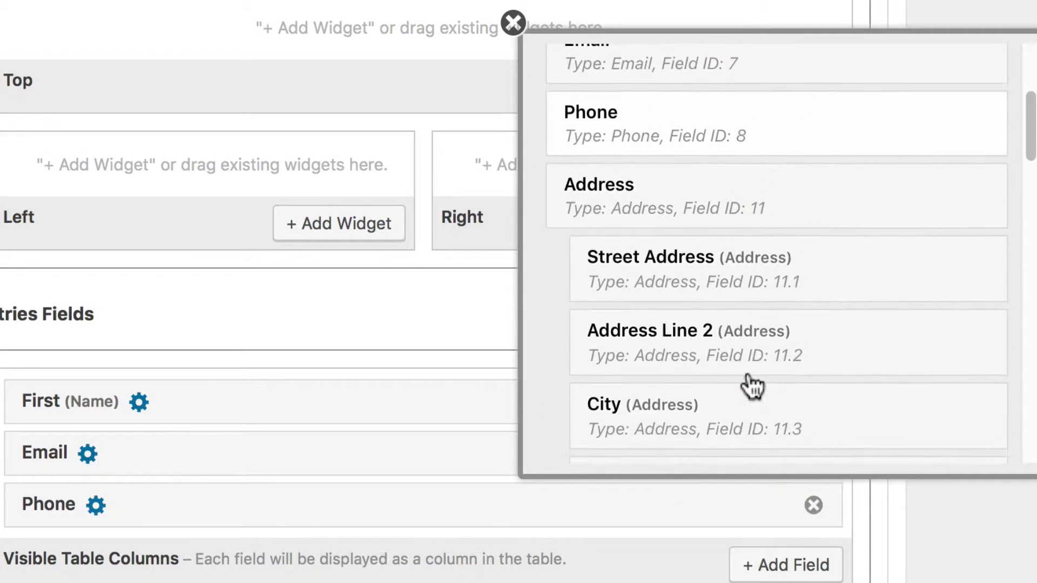
scroll(752, 384, "down", 8)
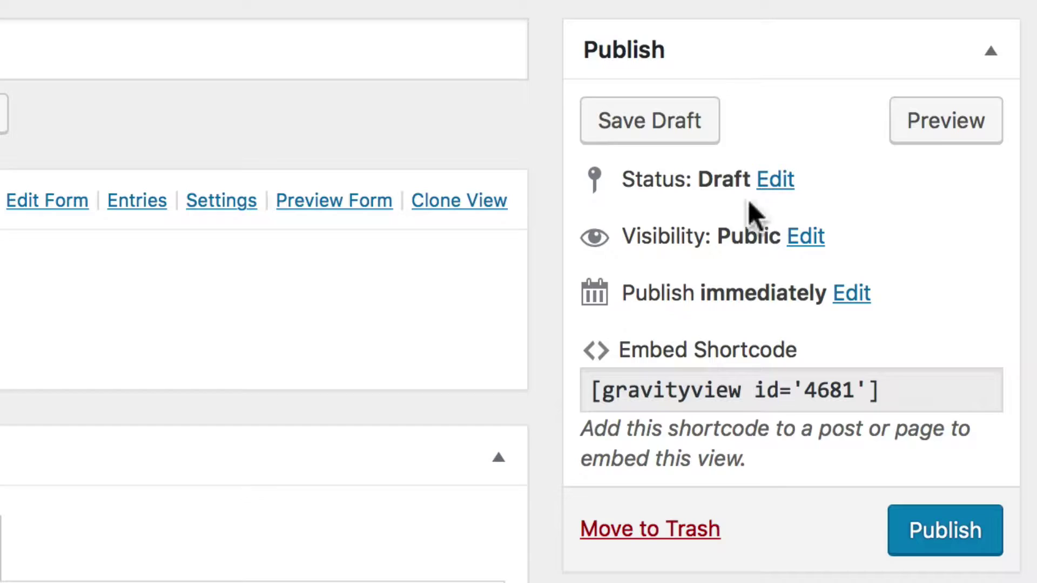
left_click(685, 130)
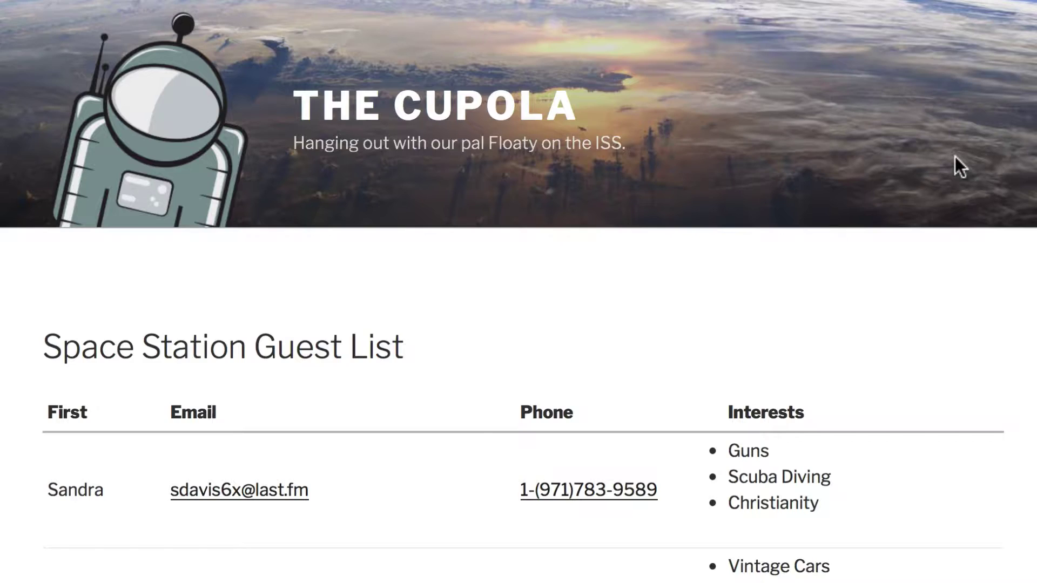
scroll(959, 541, "down", 4)
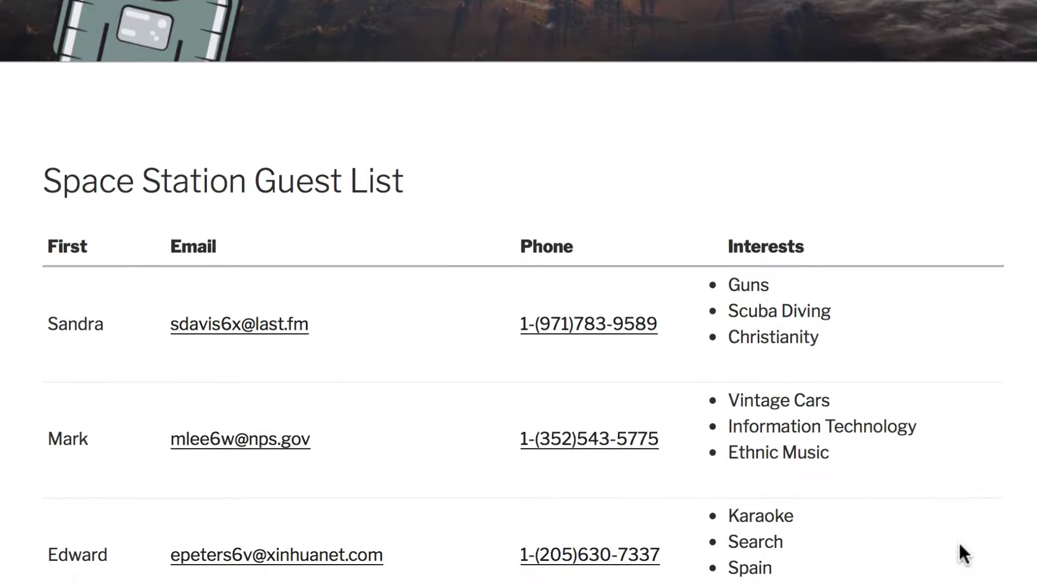
scroll(962, 552, "down", 1)
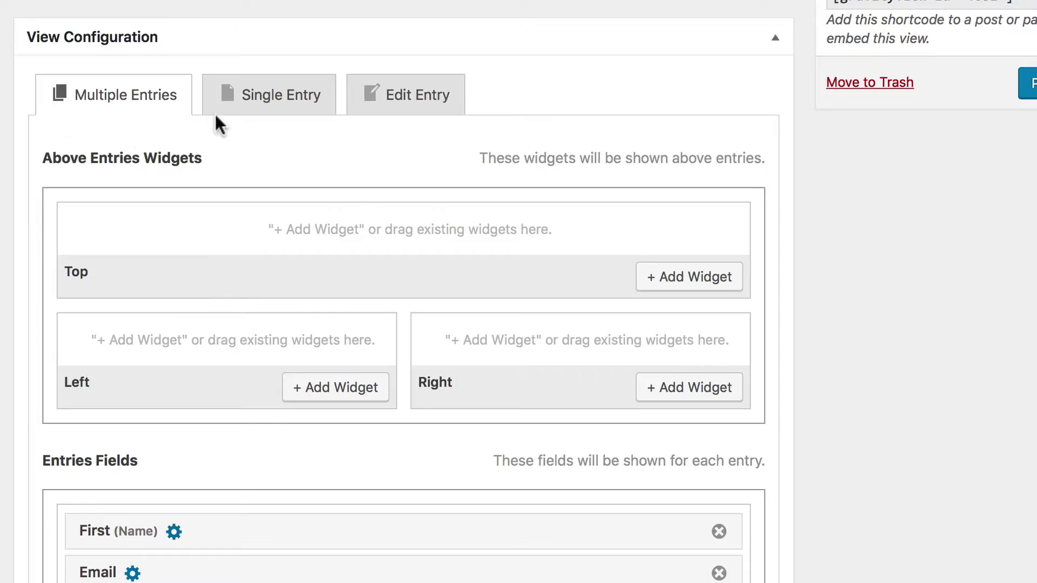
- Enable 'Link to single entry' on the First column in the Multiple Entries layout
left_click(260, 104)
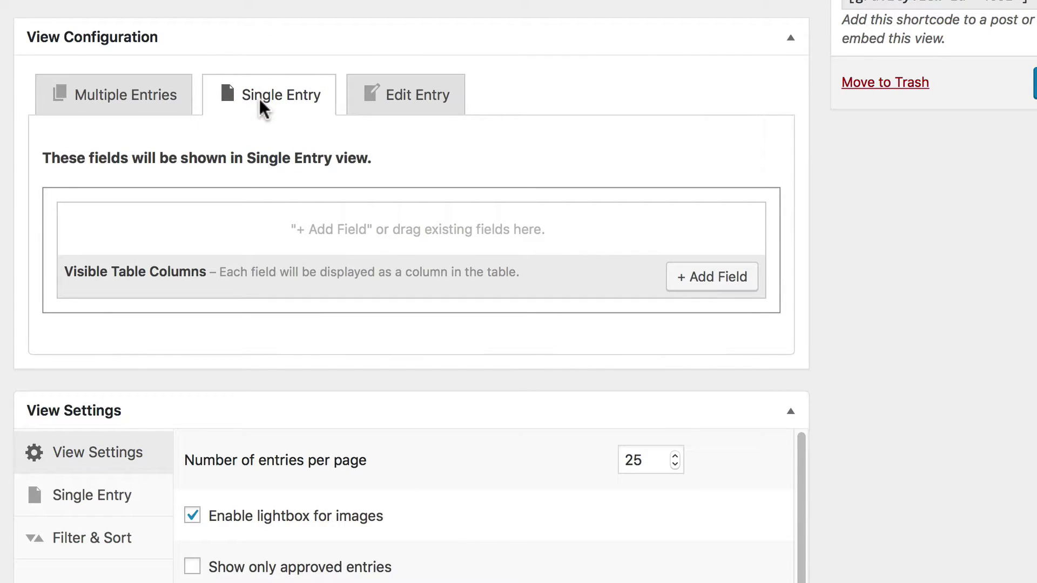
left_click(149, 101)
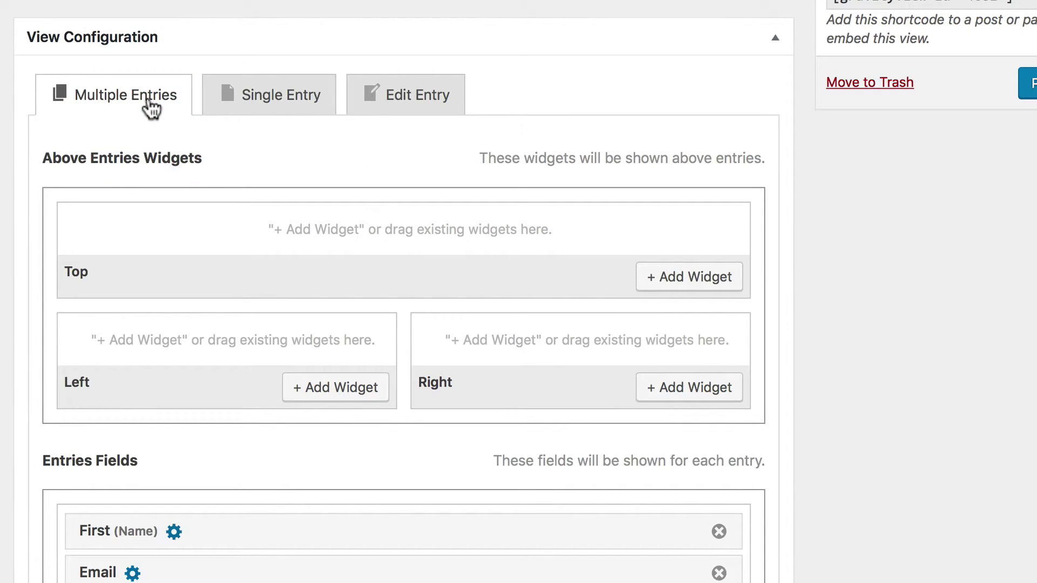
scroll(204, 526, "down", 2)
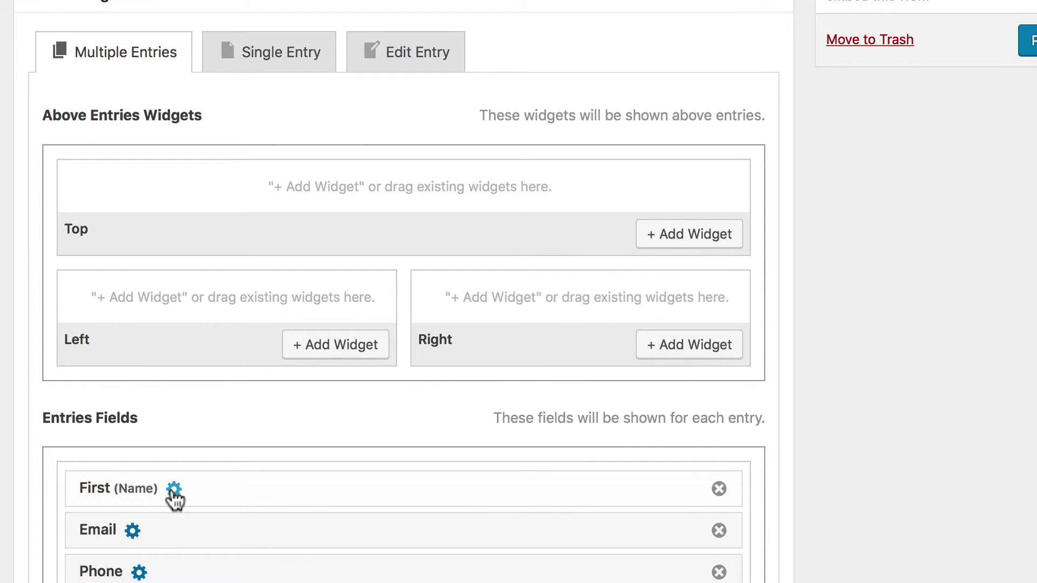
left_click(174, 490)
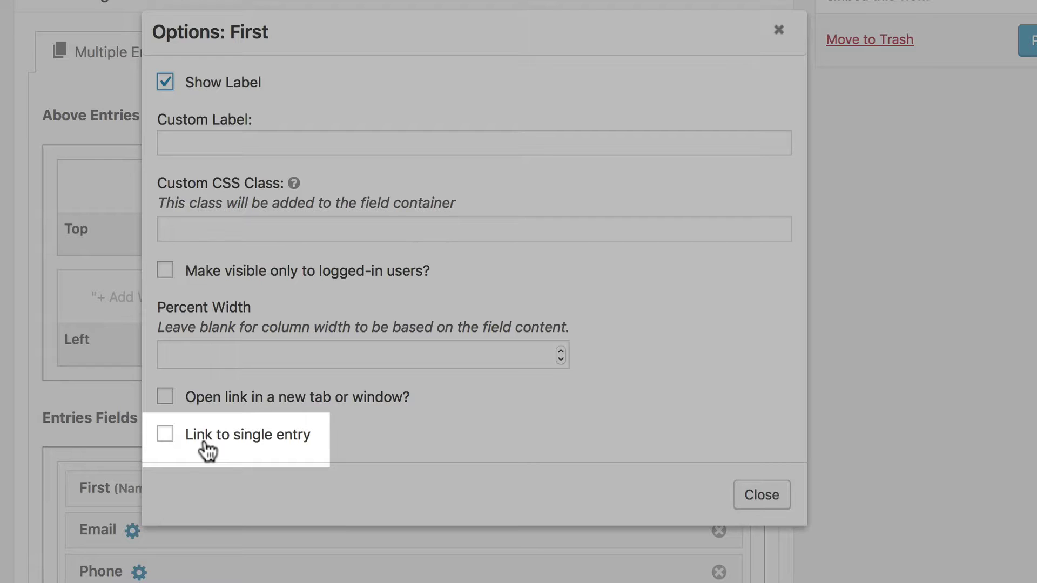
left_click(208, 441)
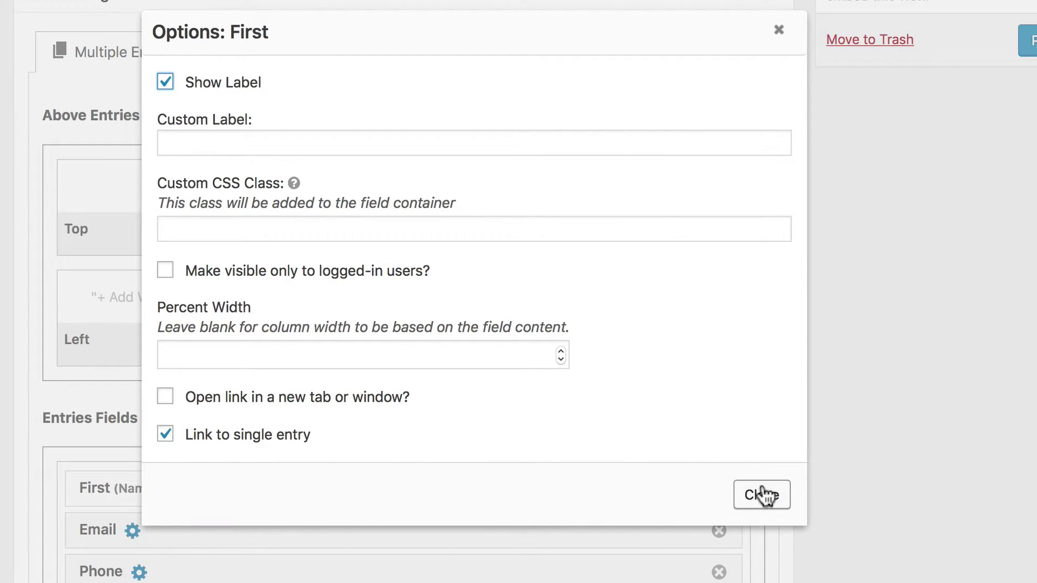
left_click(763, 494)
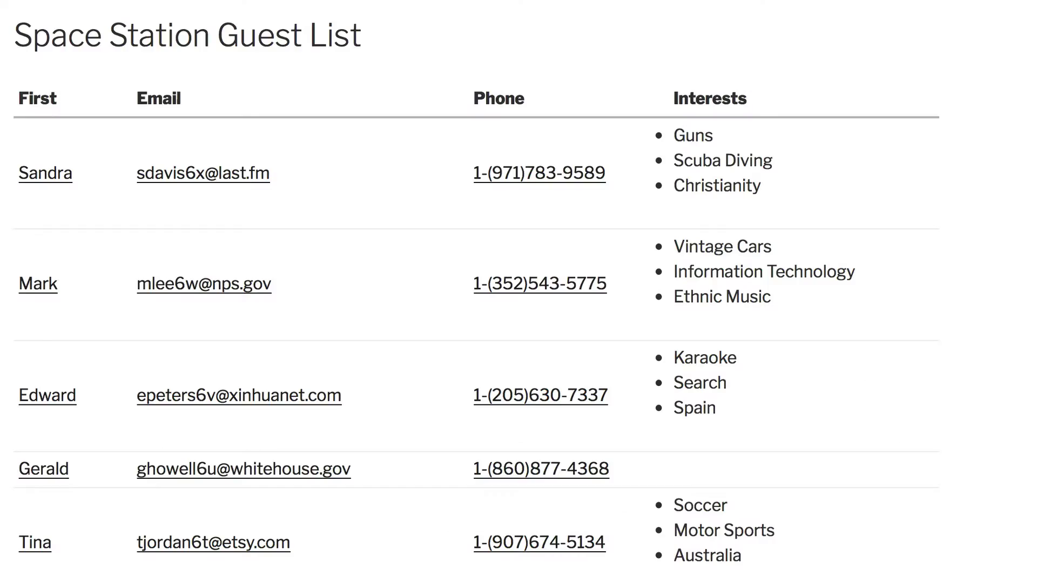
- Check a guest's entry page, then add Name, Bio and Photo to the Single Entry layout
left_click(41, 183)
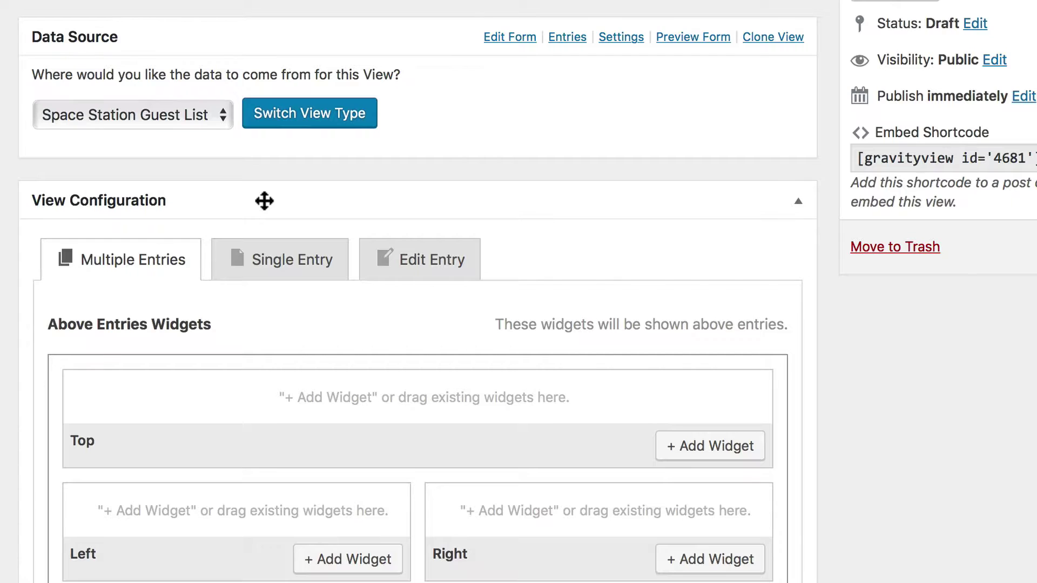
left_click(320, 278)
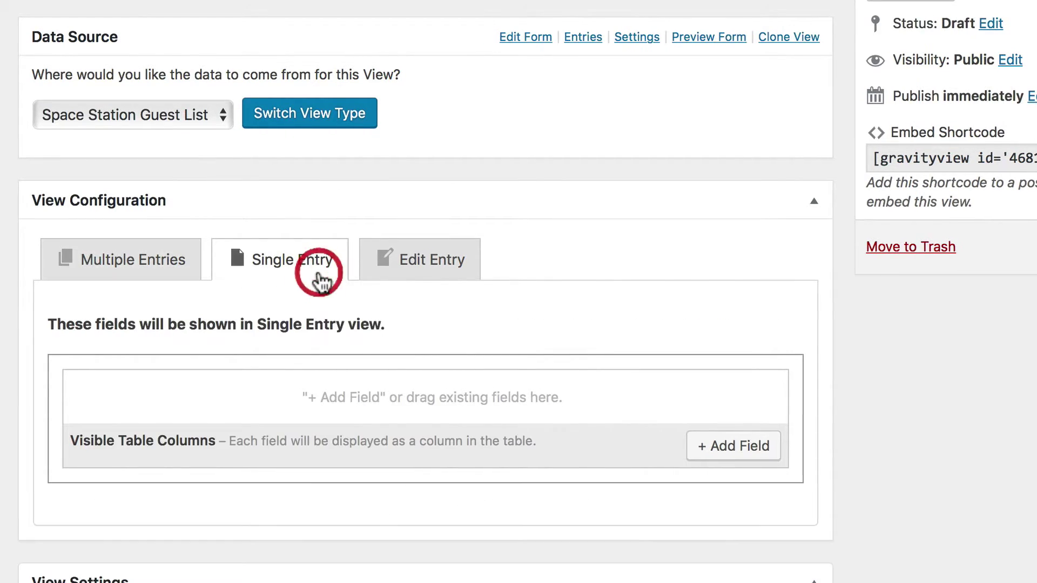
left_click(744, 434)
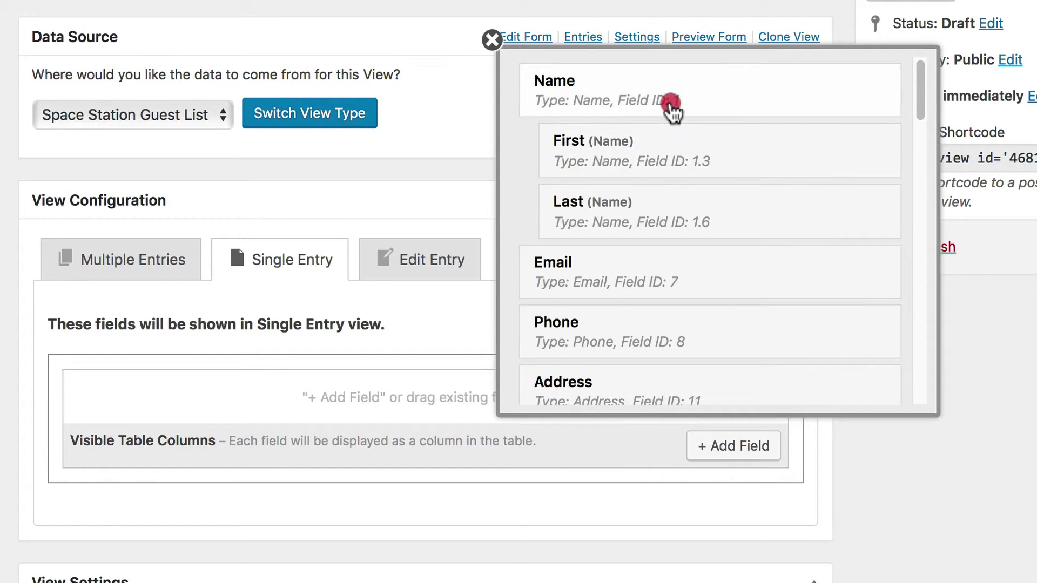
left_click(671, 102)
scroll(671, 275, "down", 3)
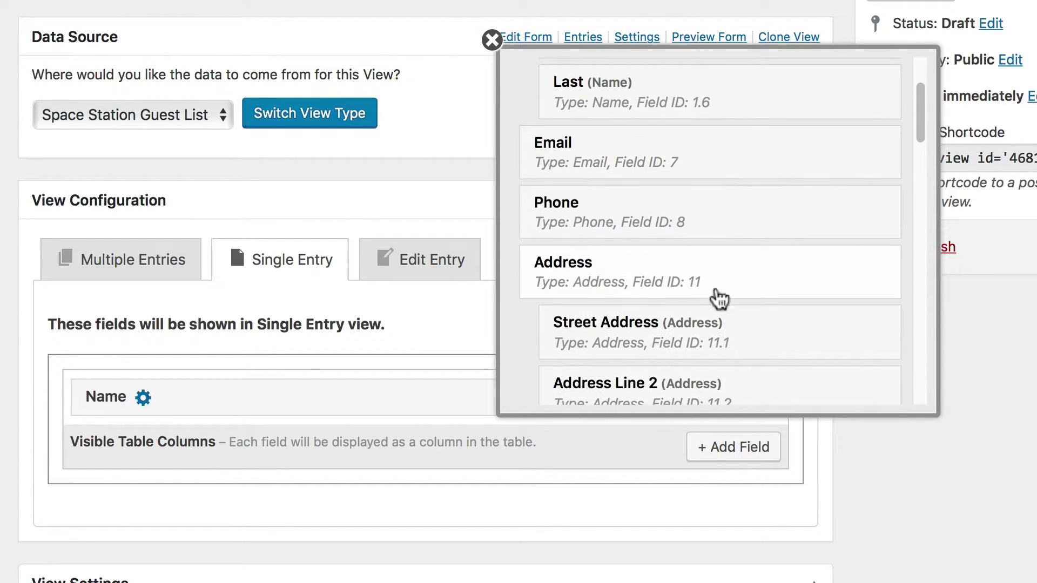
scroll(719, 298, "down", 7)
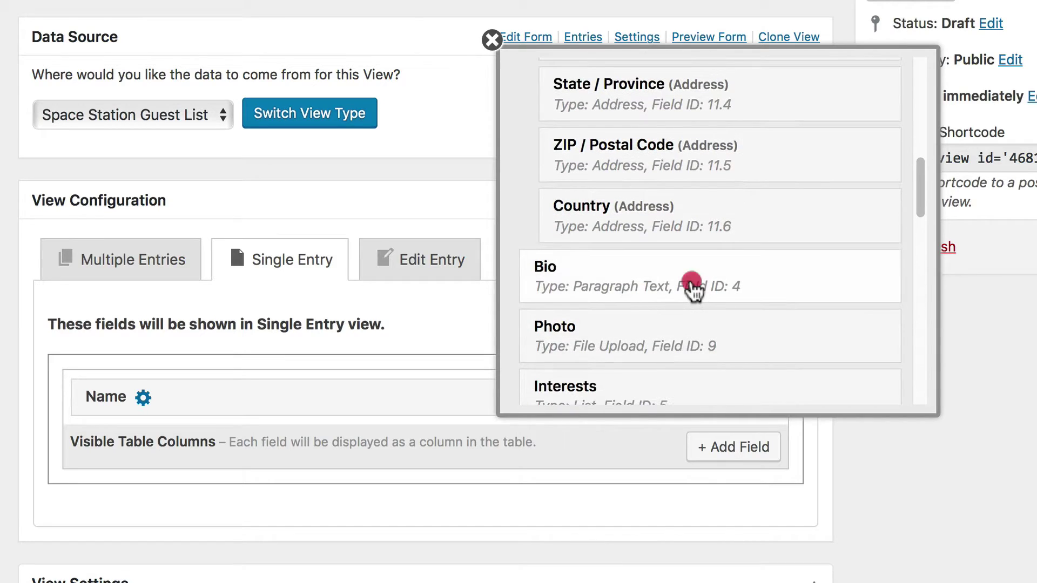
left_click(692, 286)
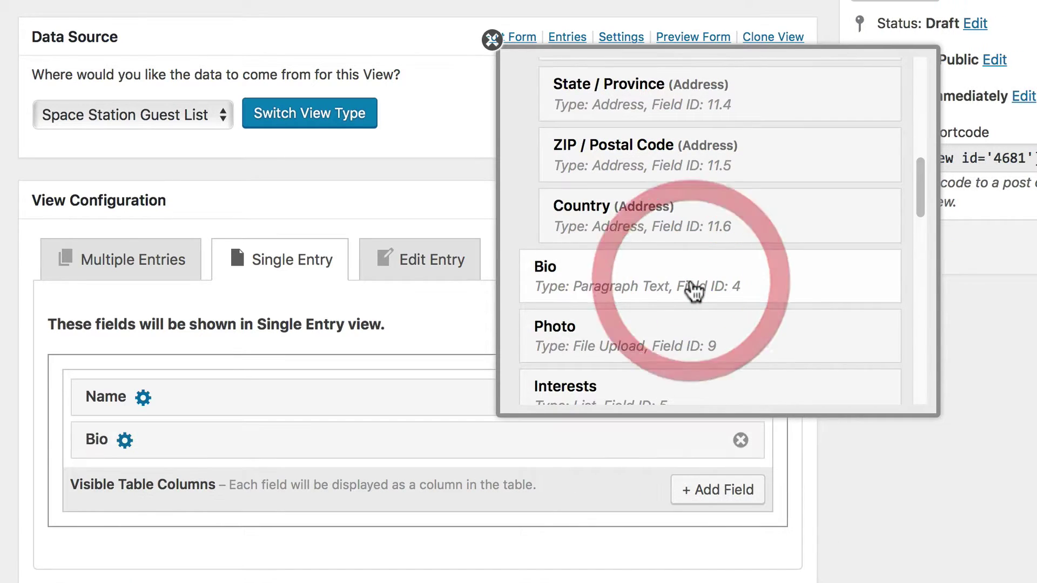
left_click(705, 346)
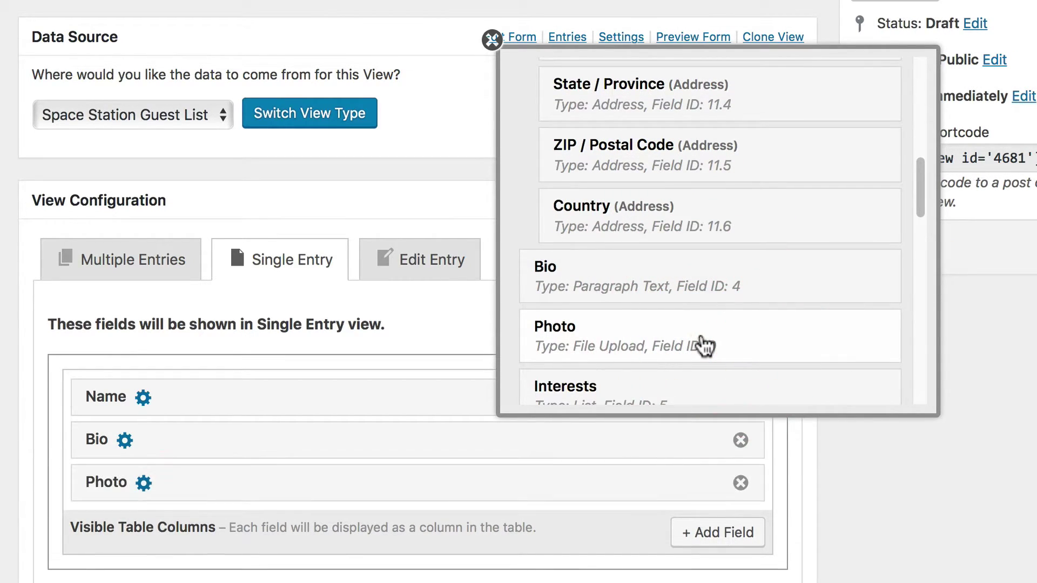
scroll(705, 346, "down", 10)
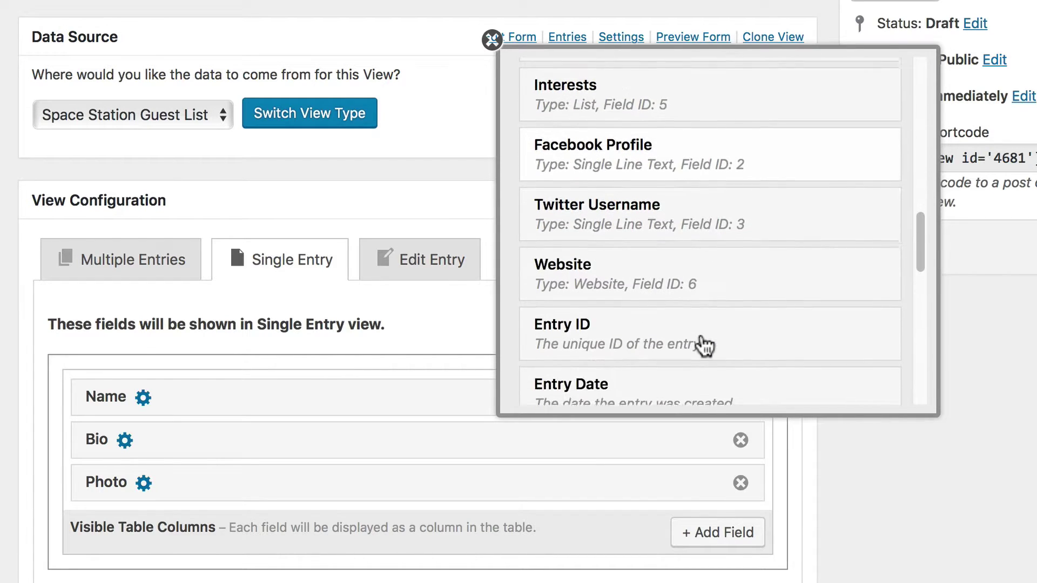
scroll(705, 346, "down", 6)
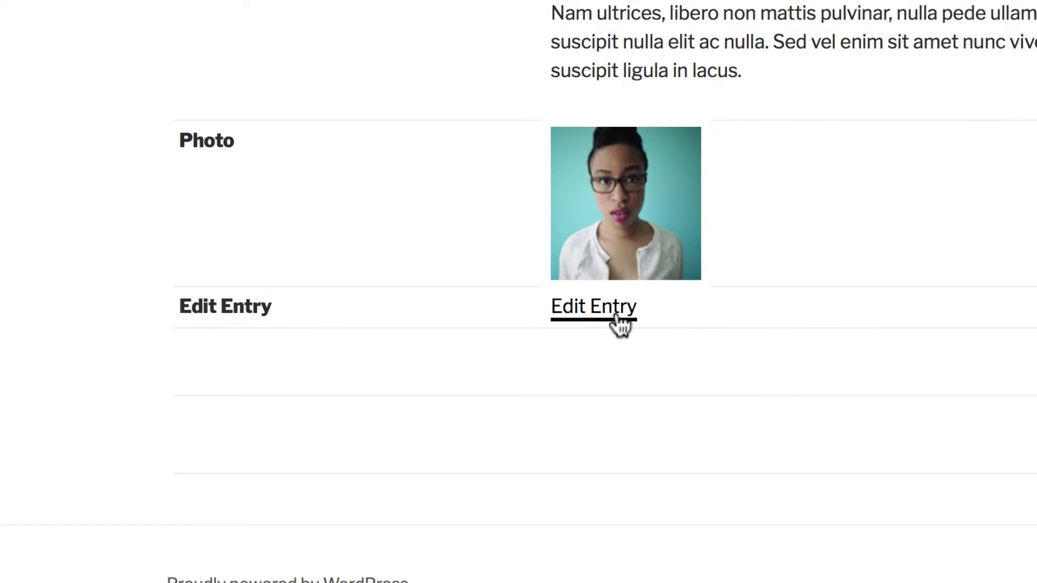
- Open the guest's edit form via the Edit Entry link on their entry page
left_click(618, 312)
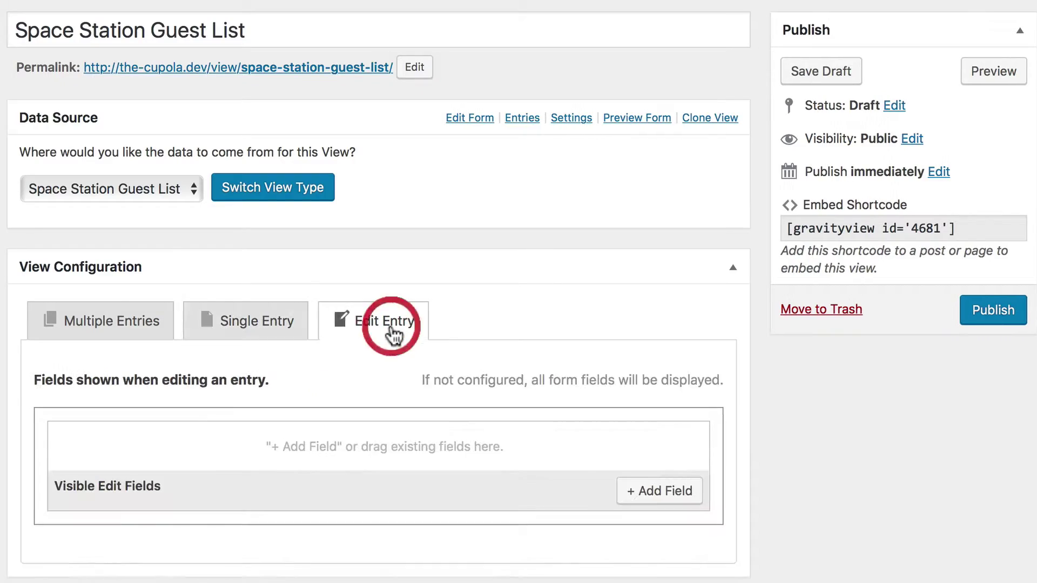
- Add only the Name field to the Edit Entry layout and save the view draft
left_click(679, 494)
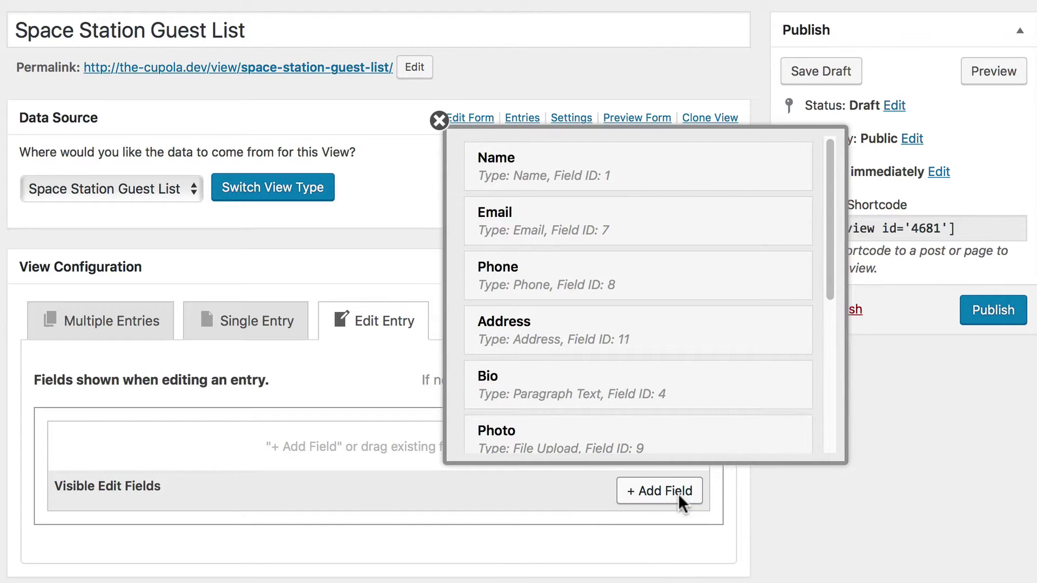
left_click(688, 185)
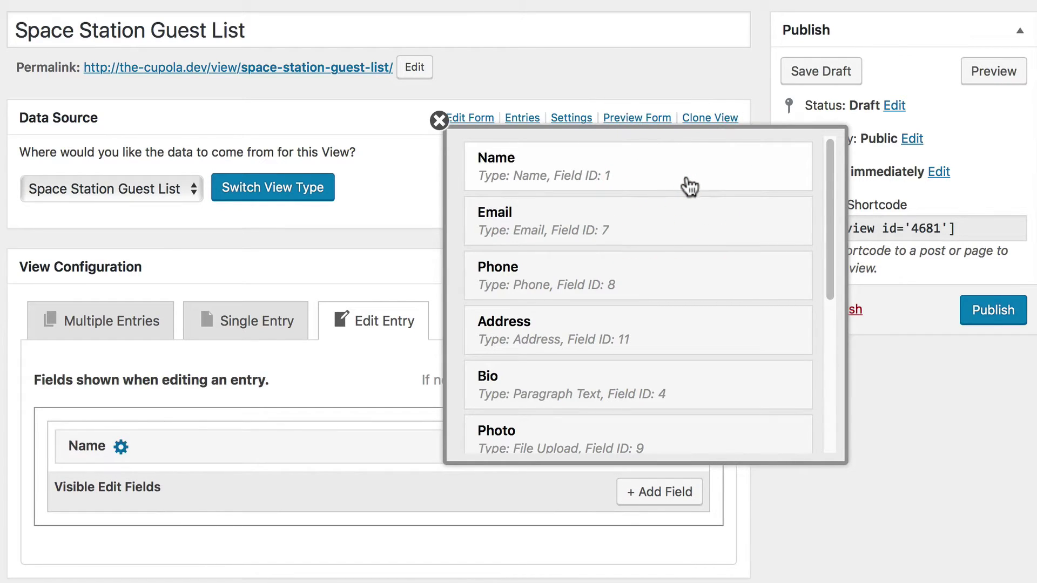
left_click(909, 356)
left_click(828, 72)
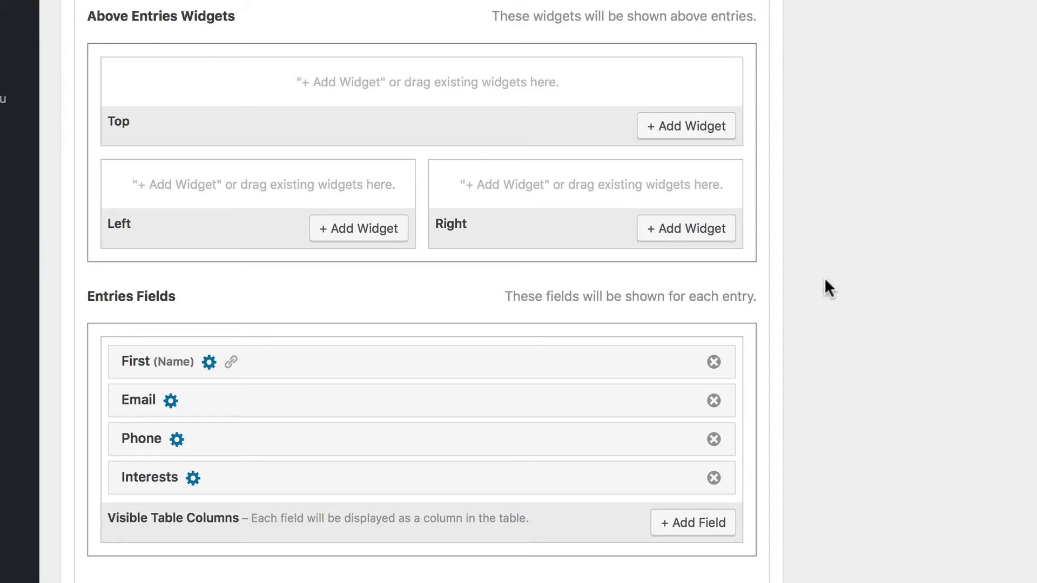
- Change Number of entries per page in View Settings from 25 to 10
scroll(824, 277, "down", 10)
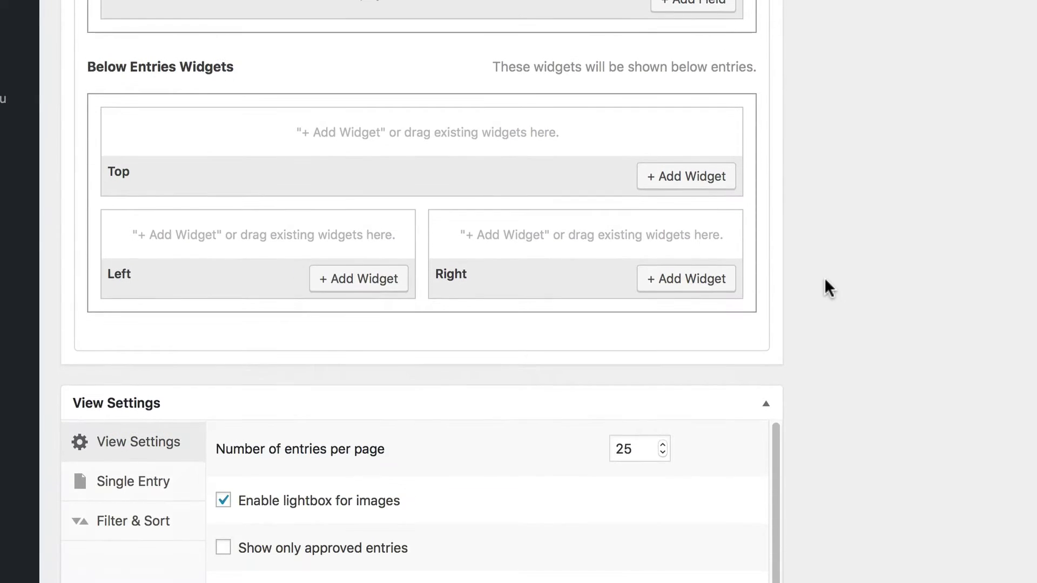
scroll(825, 277, "down", 2)
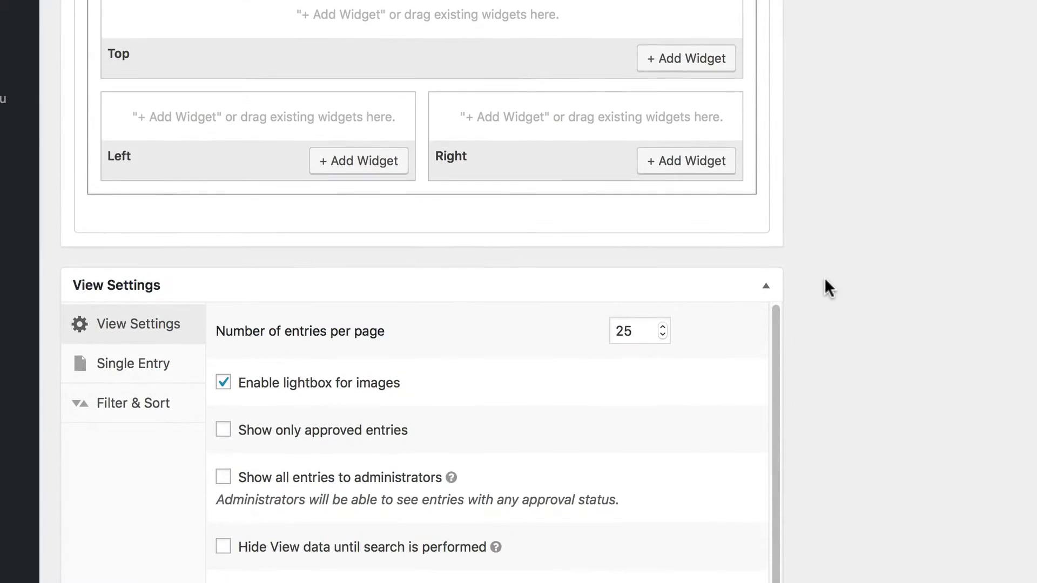
double_click(644, 335)
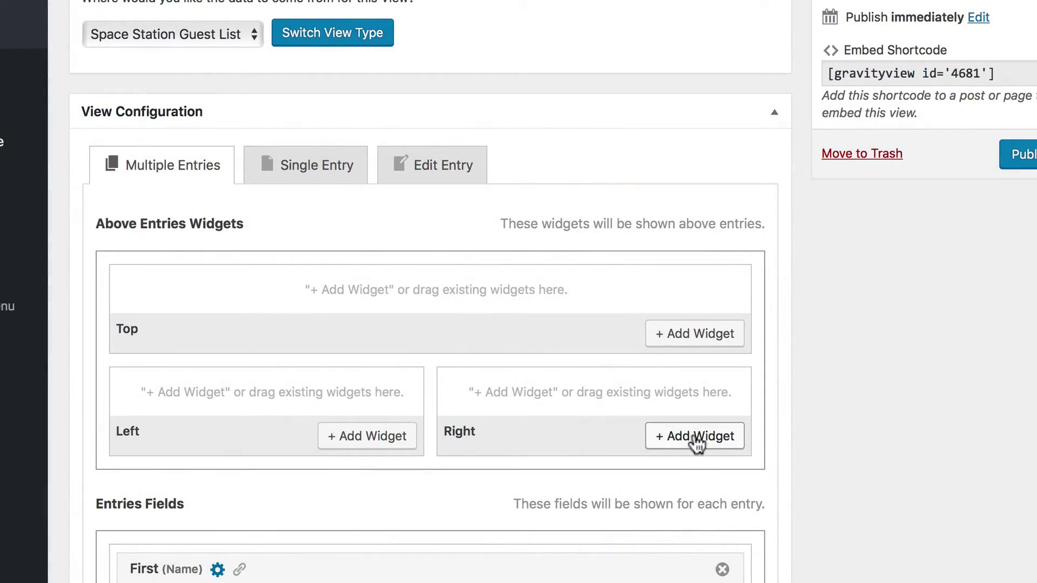
- Add Page Links and Show Pagination Info widgets, placing the pagination summary Left and page links Right
left_click(711, 438)
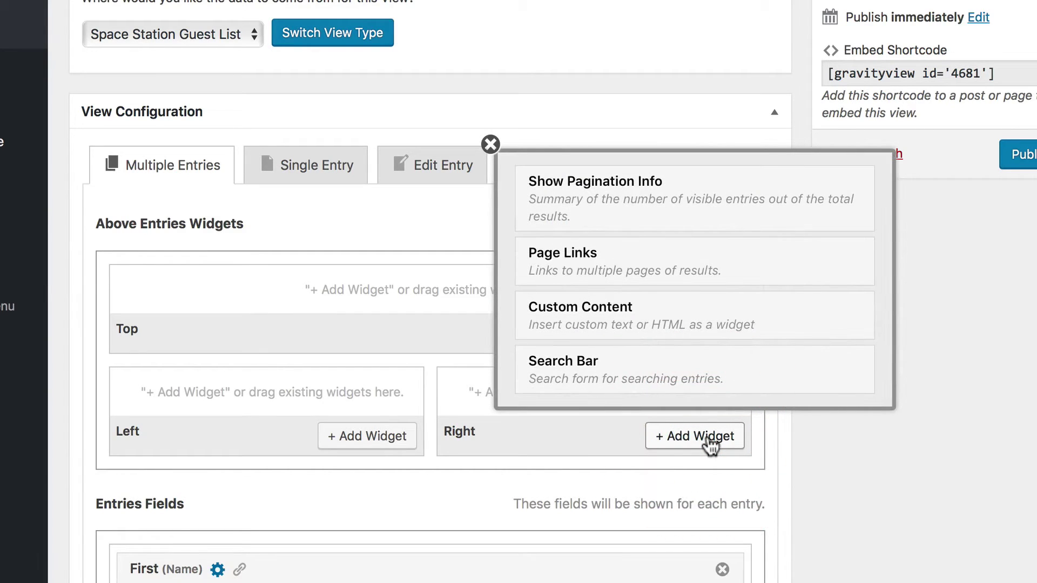
left_click(655, 262)
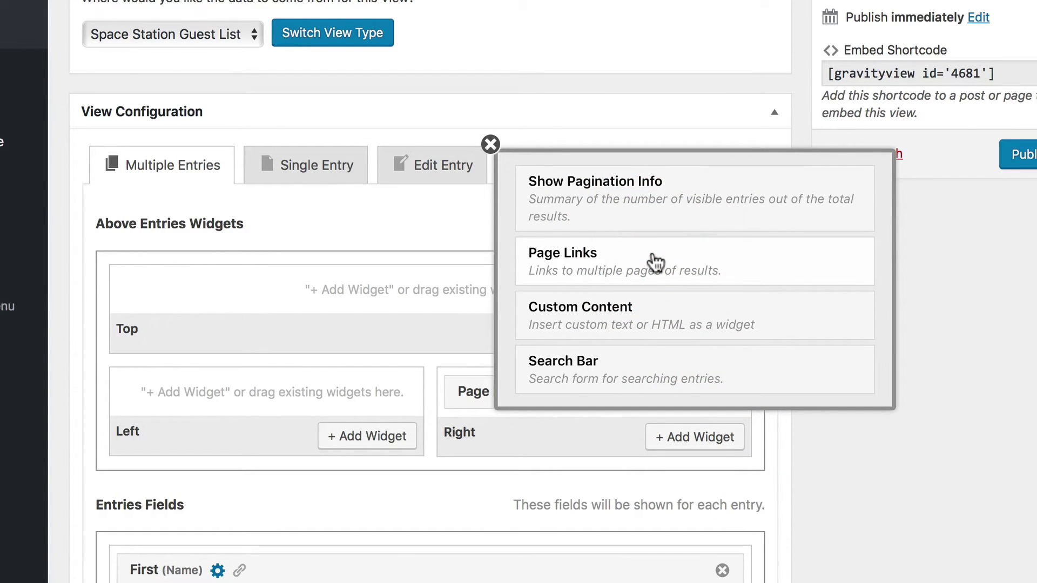
left_click(633, 204)
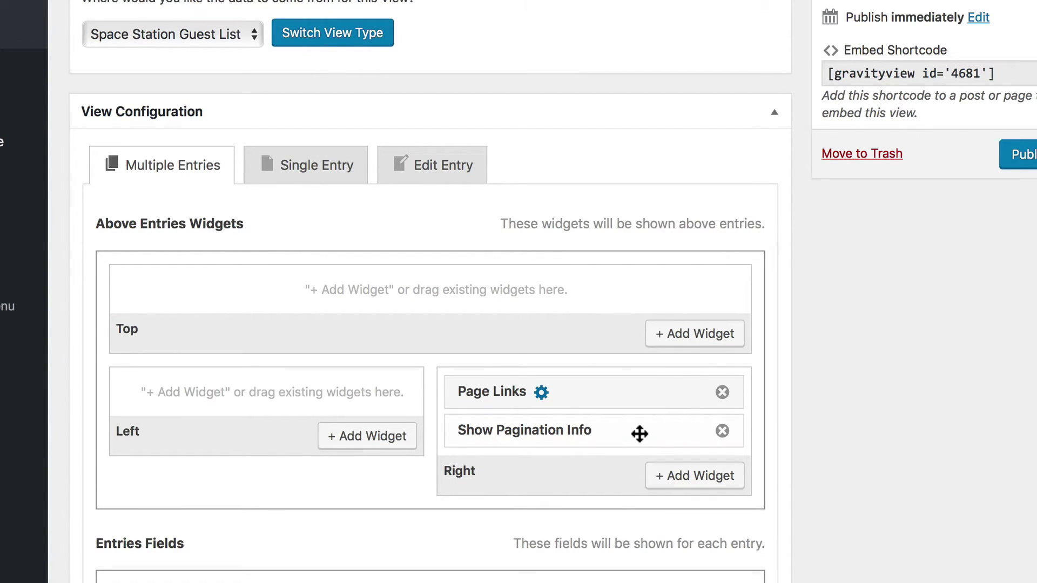
left_click_drag(639, 433, 320, 389)
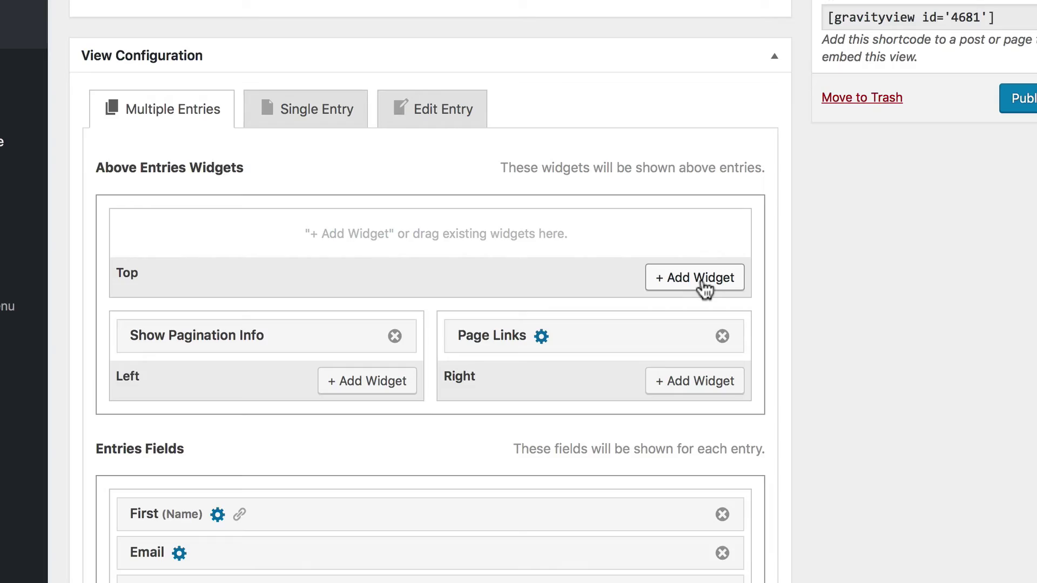
- Add a Search Bar widget to the Top zone that searches the Name field
left_click(708, 281)
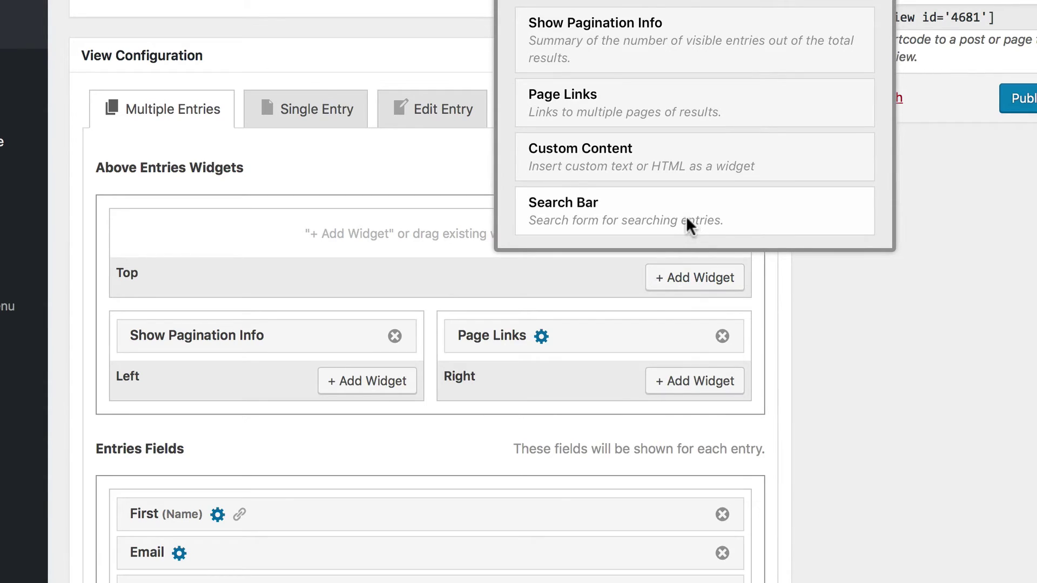
left_click(694, 220)
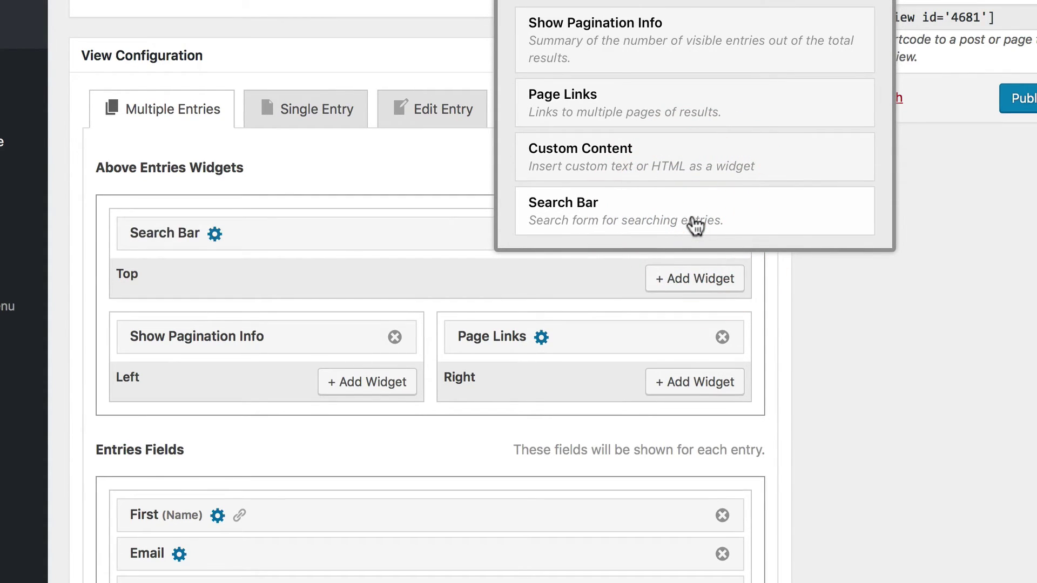
left_click(216, 234)
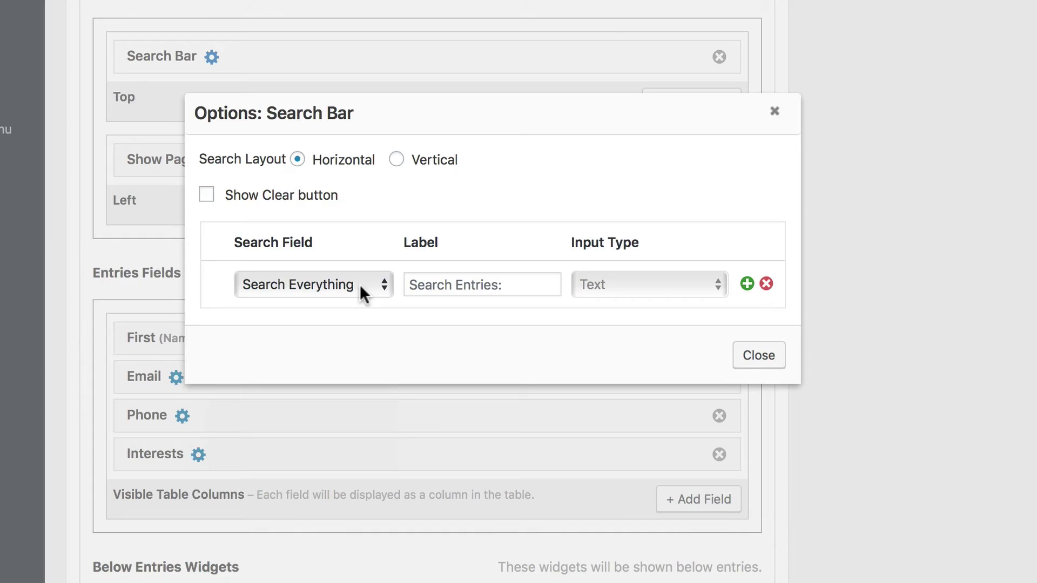
left_click(359, 284)
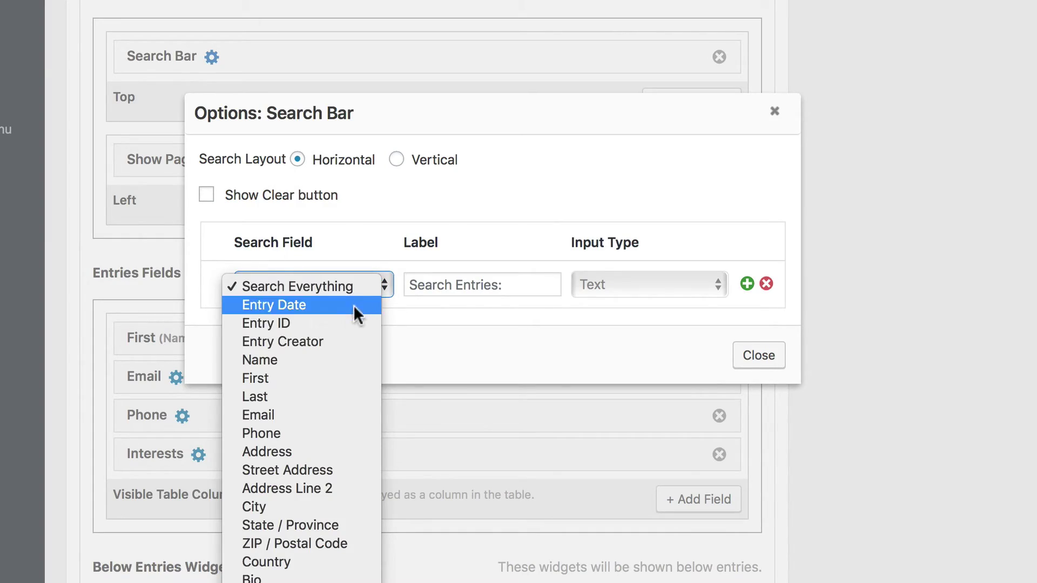
left_click(323, 360)
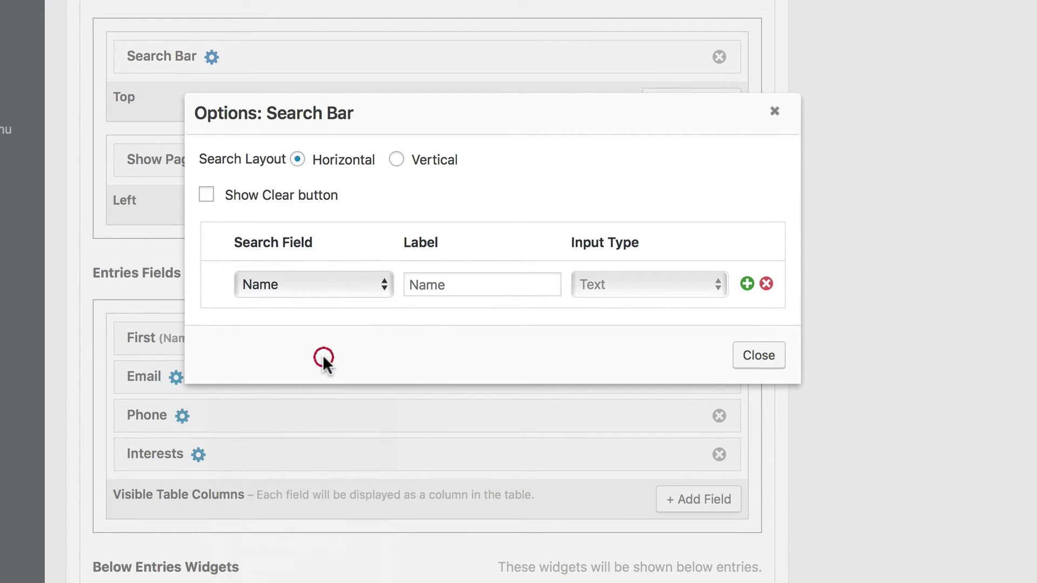
- Label the search field 'Guest Name' and save the view as a draft
left_click(434, 292)
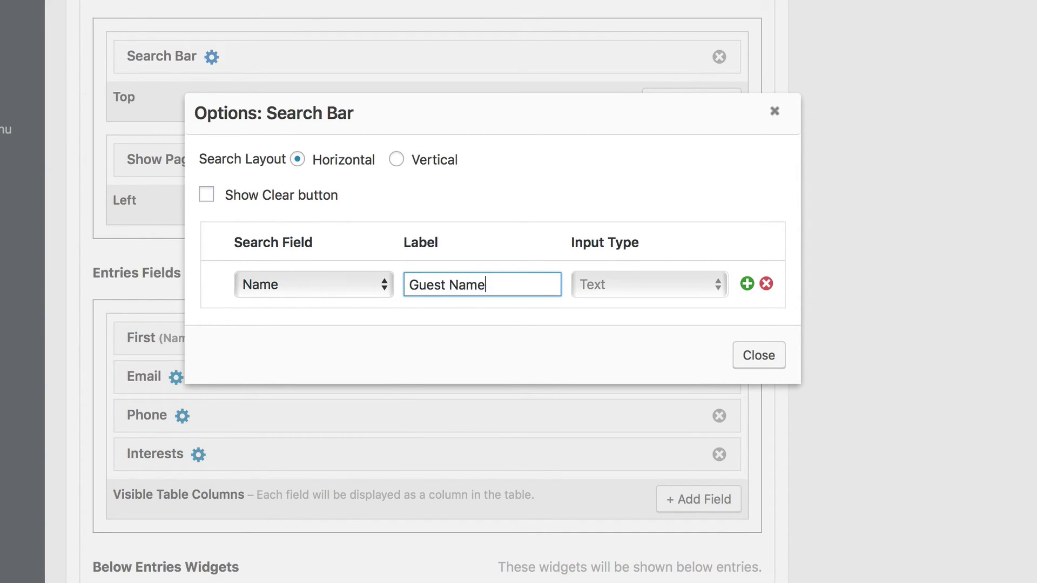
left_click(755, 356)
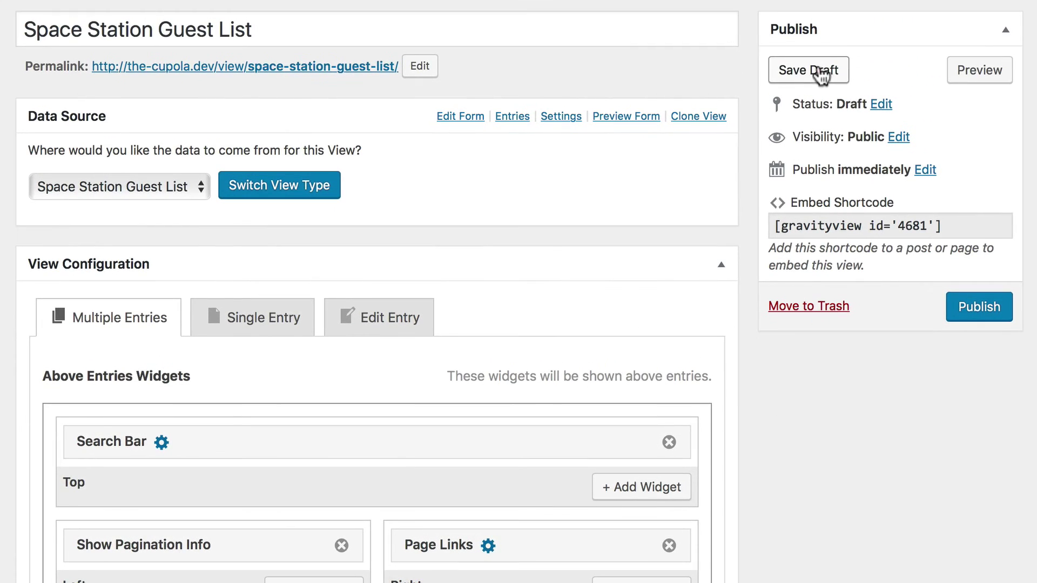
left_click(818, 68)
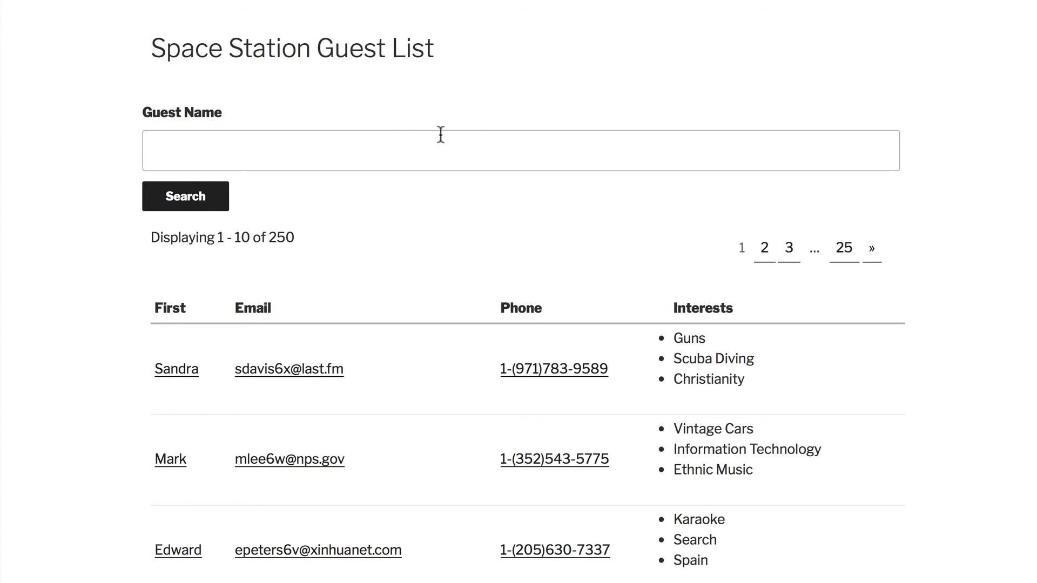
- Search the live guest list by a guest's first name in the Guest Name box
left_click(188, 143)
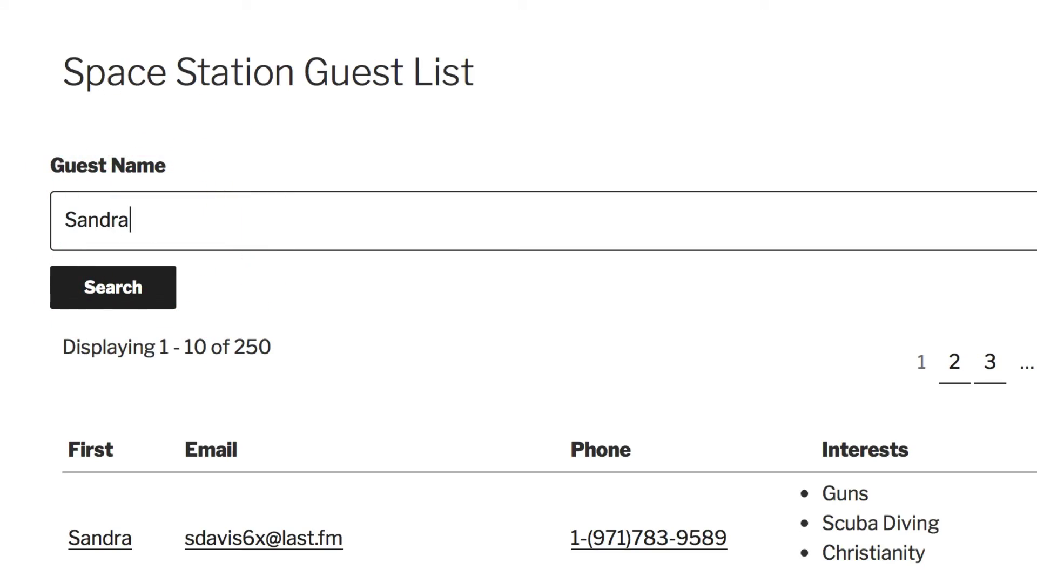
left_click(104, 295)
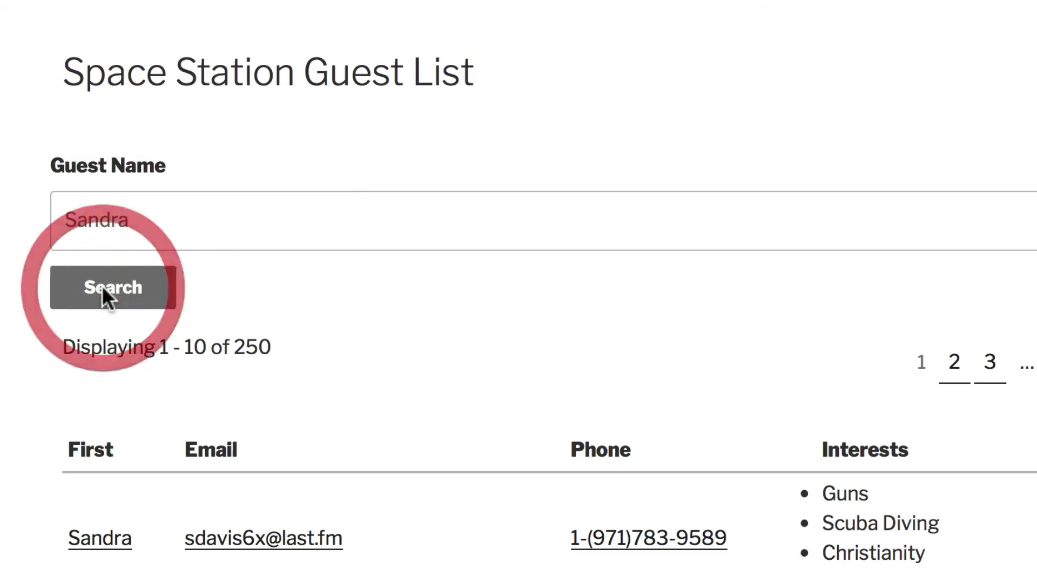